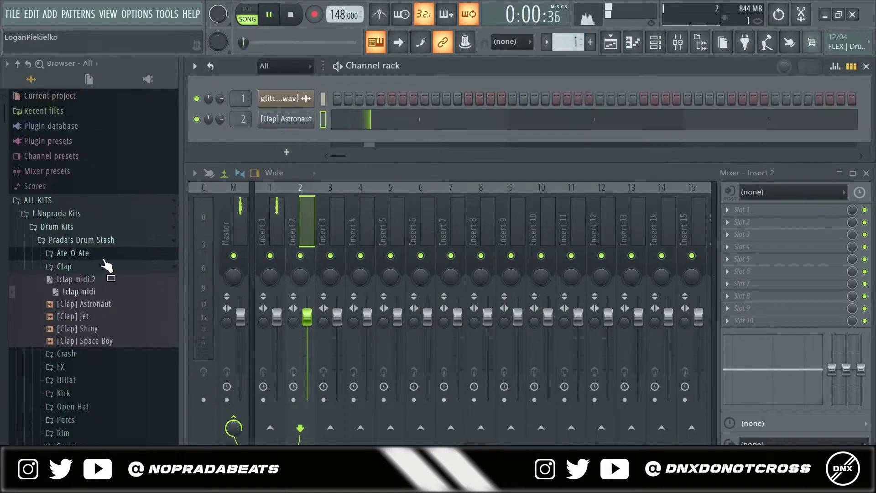
Load the [HiHat] Southern Side sample from Prada's Drum Stash into a new channel on mixer track 3
{"action": "left_click", "coordinate": [64, 266]}
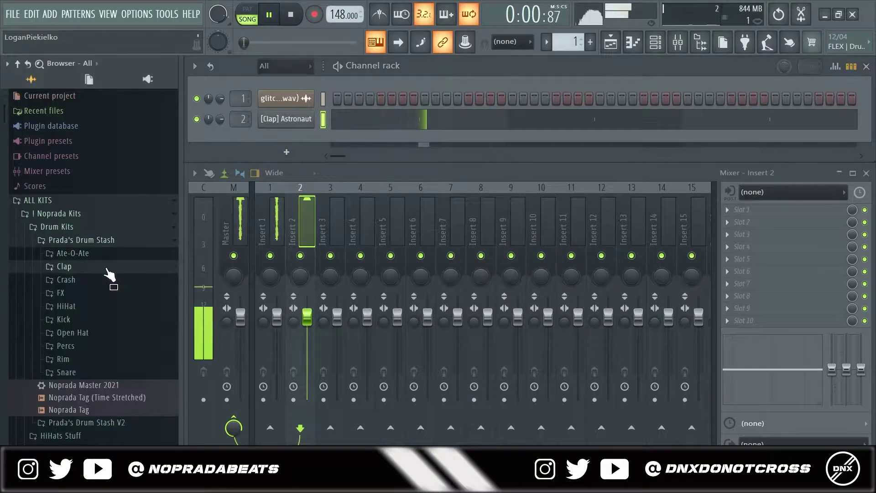
{"action": "scroll", "coordinate": [98, 260], "scroll_direction": "down", "scroll_amount": 3}
{"action": "left_click", "coordinate": [69, 232]}
{"action": "left_click", "coordinate": [98, 270]}
{"action": "left_click_drag", "start_coordinate": [305, 146], "coordinate": [280, 129]}
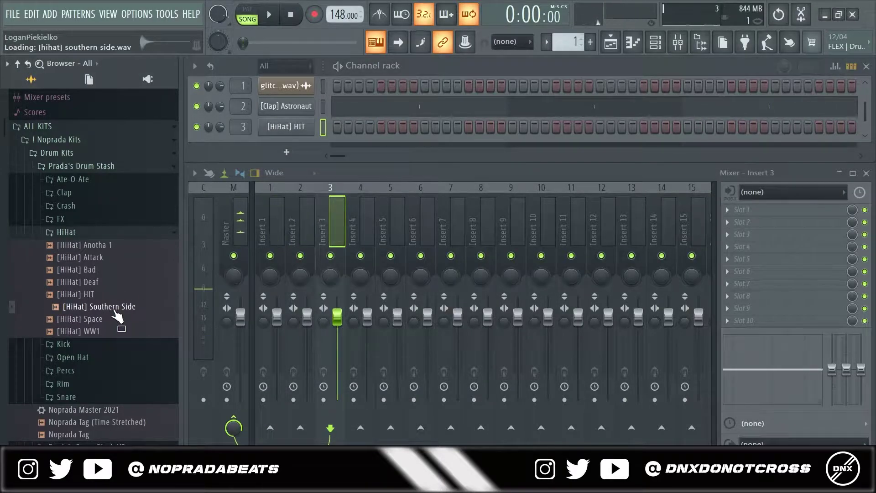
{"action": "left_click_drag", "start_coordinate": [275, 131], "coordinate": [317, 136]}
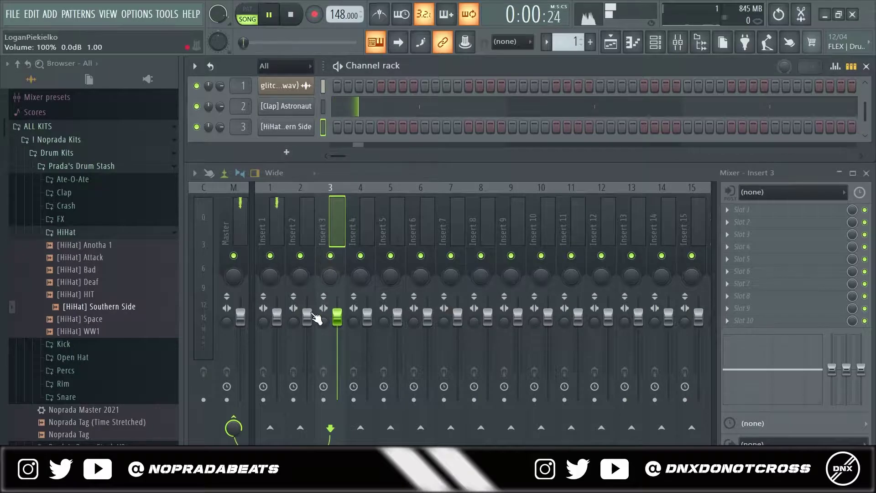
Set the hi-hat mixer track's volume to about 65% and try the [noprada] simple hi-hat MIDI patterns on its channel
{"action": "left_click_drag", "start_coordinate": [314, 315], "coordinate": [309, 325]}
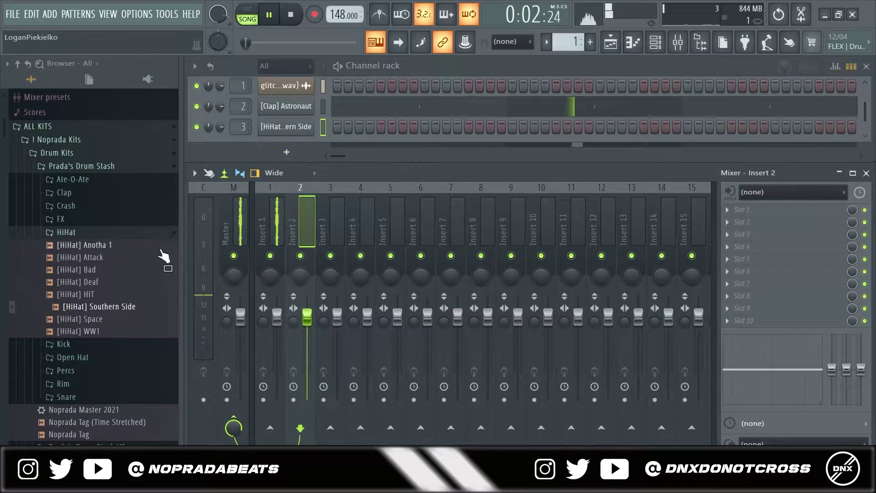
{"action": "scroll", "coordinate": [132, 265], "scroll_direction": "down", "scroll_amount": 5}
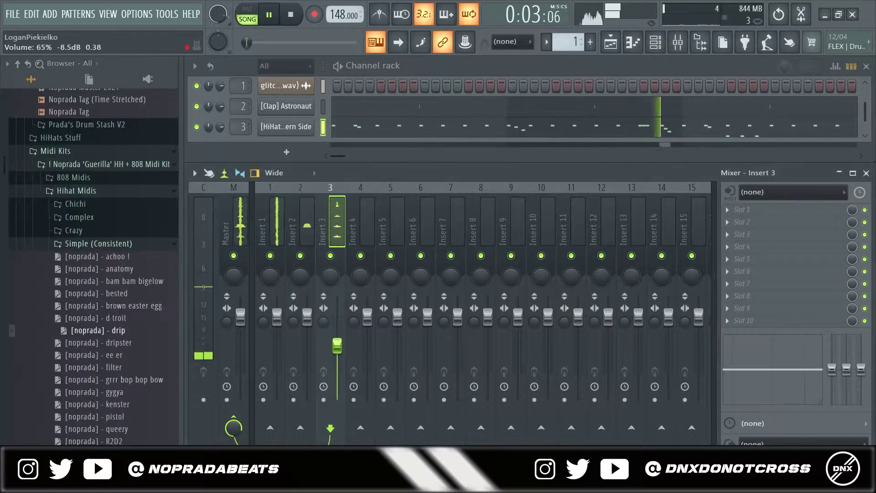
{"action": "left_click_drag", "start_coordinate": [154, 385], "coordinate": [287, 126]}
Give the hi-hat a steady C5 hit every two steps and add an extra C5 hit just after the third one in bar 1
{"action": "right_click", "coordinate": [287, 127]}
{"action": "left_click", "coordinate": [335, 126]}
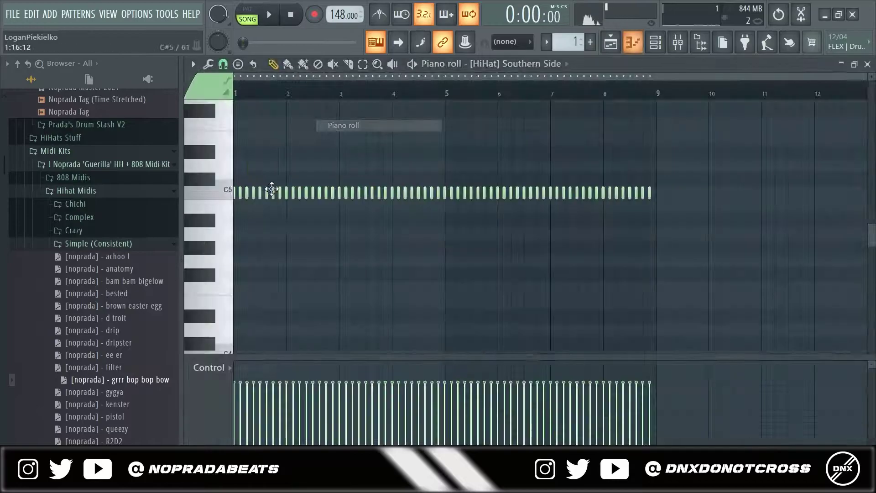
{"action": "scroll", "coordinate": [201, 229], "scroll_direction": "up", "scroll_amount": 6}
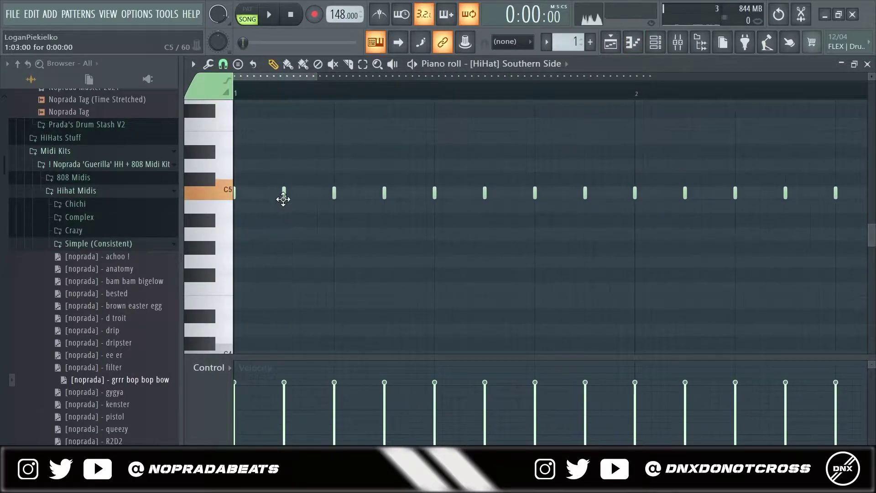
{"action": "scroll", "coordinate": [333, 218], "scroll_direction": "up", "scroll_amount": 4}
{"action": "key", "text": "space"}
{"action": "key", "text": "space"}
{"action": "left_click", "coordinate": [369, 196]}
{"action": "key", "text": "space"}
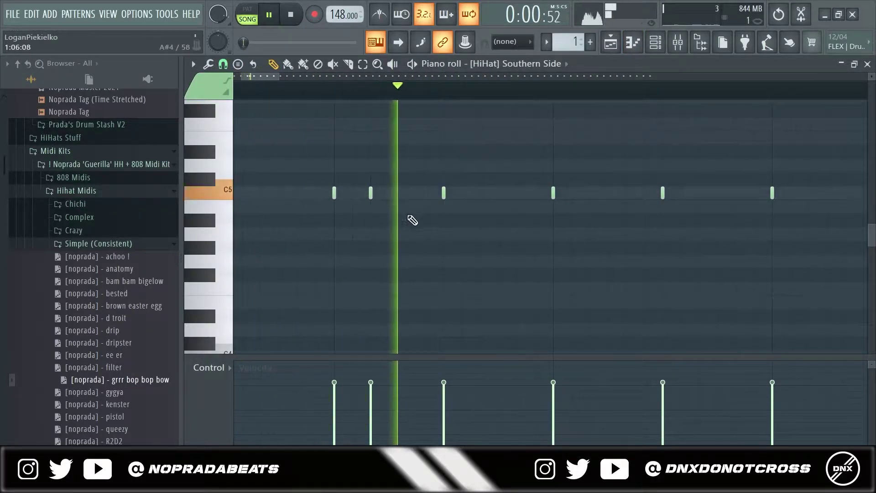
Draw a three-note hi-hat roll on G#4 at step 3 of bar 2 and duplicate it at step 5
{"action": "scroll", "coordinate": [362, 334], "scroll_direction": "down", "scroll_amount": 6}
{"action": "left_click_drag", "start_coordinate": [330, 186], "coordinate": [318, 200]}
{"action": "scroll", "coordinate": [329, 195], "scroll_direction": "down", "scroll_amount": 3}
{"action": "left_click", "coordinate": [398, 226], "text": "ctrl"}
{"action": "scroll", "coordinate": [411, 235], "scroll_direction": "up", "scroll_amount": 5}
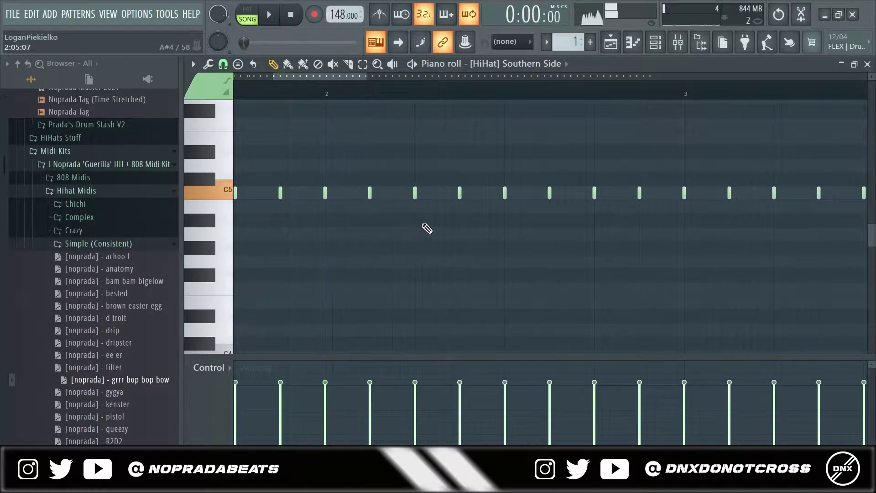
{"action": "key", "text": "space"}
{"action": "left_click", "coordinate": [388, 261]}
{"action": "scroll", "coordinate": [390, 262], "scroll_direction": "up", "scroll_amount": 2}
{"action": "left_click", "coordinate": [405, 261]}
{"action": "left_click", "coordinate": [432, 261]}
{"action": "left_click", "coordinate": [382, 234]}
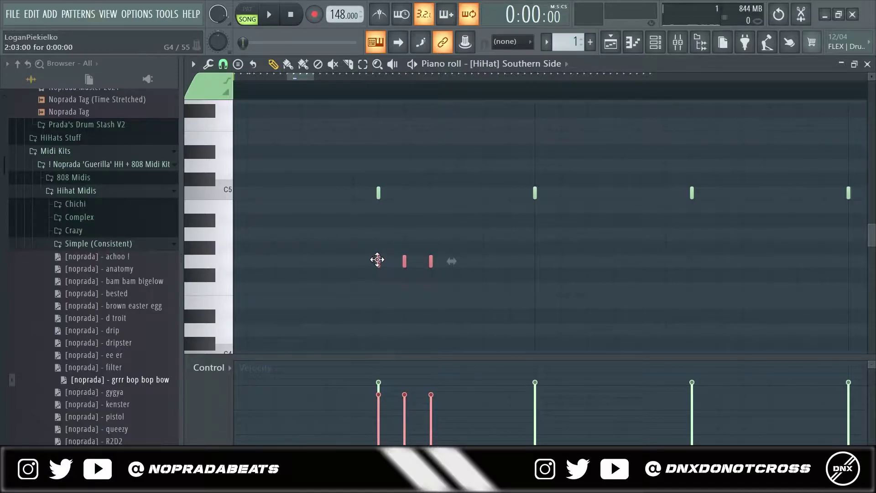
{"action": "left_click_drag", "start_coordinate": [452, 229], "coordinate": [360, 262]}
{"action": "key", "text": "space"}
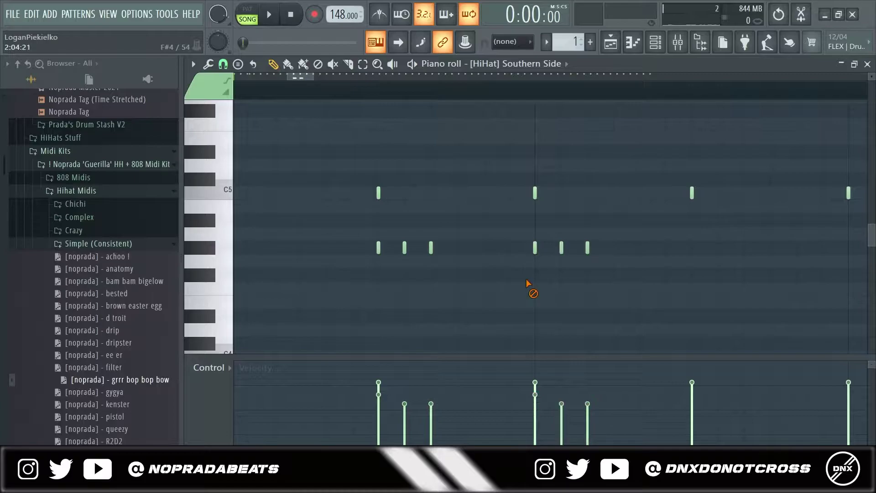
Shorten the first bar 2 roll to two notes, extend the second to four, and play the pattern
{"action": "scroll", "coordinate": [614, 262], "scroll_direction": "down", "scroll_amount": 5}
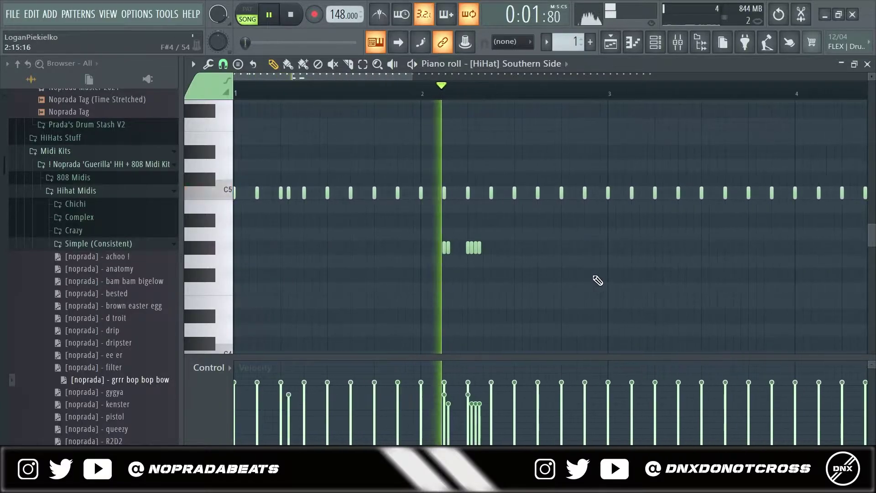
{"action": "left_click_drag", "start_coordinate": [405, 262], "coordinate": [339, 247]}
{"action": "scroll", "coordinate": [341, 247], "scroll_direction": "down", "scroll_amount": 2}
{"action": "left_click", "coordinate": [424, 272], "text": "ctrl"}
{"action": "scroll", "coordinate": [525, 242], "scroll_direction": "down", "scroll_amount": 3}
{"action": "key", "text": "space"}
Copy both G#4 hi-hat rolls from bar 2 into bar 4 and play the result
{"action": "left_click_drag", "start_coordinate": [717, 168], "coordinate": [228, 240]}
{"action": "left_click", "coordinate": [357, 255], "text": "ctrl"}
{"action": "scroll", "coordinate": [343, 257], "scroll_direction": "up", "scroll_amount": 2}
{"action": "scroll", "coordinate": [233, 244], "scroll_direction": "up", "scroll_amount": 2}
{"action": "left_click_drag", "start_coordinate": [312, 261], "coordinate": [622, 250]}
{"action": "key", "text": "space"}
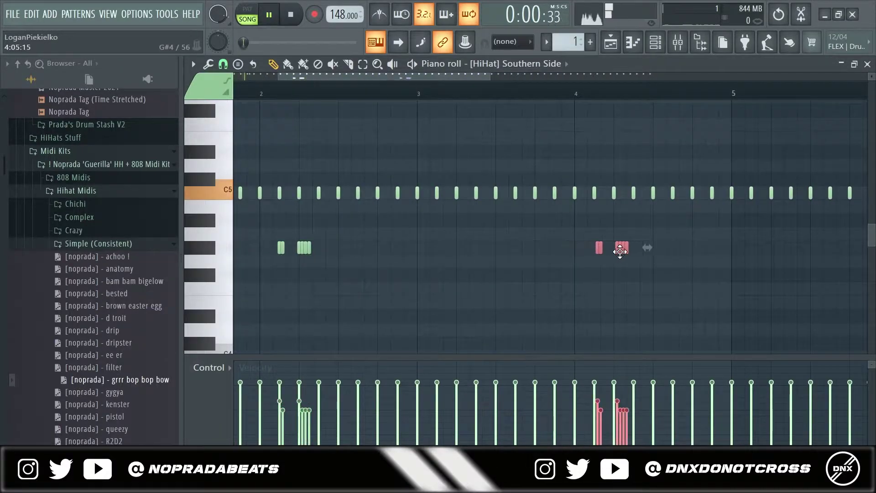
Shift the two copied rolls in bar 4 so that each starts on a main hi-hat hit
{"action": "scroll", "coordinate": [586, 257], "scroll_direction": "up", "scroll_amount": 2}
{"action": "scroll", "coordinate": [572, 246], "scroll_direction": "up", "scroll_amount": 2}
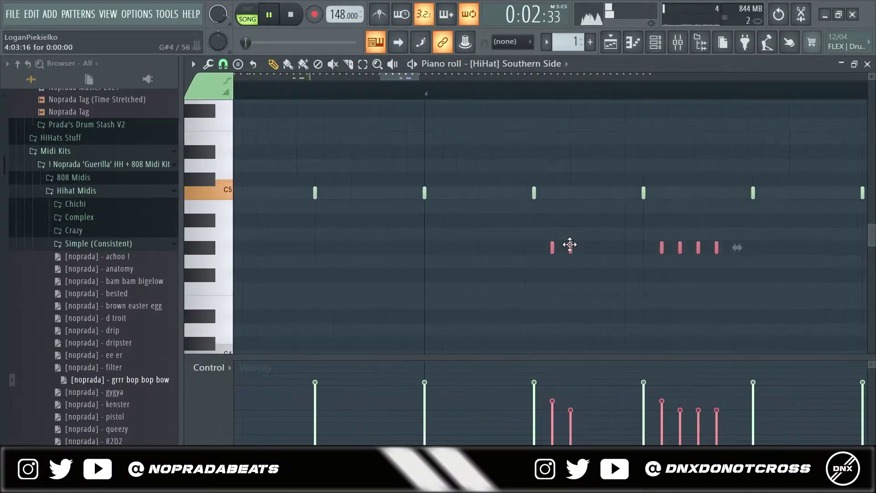
{"action": "scroll", "coordinate": [566, 250], "scroll_direction": "down", "scroll_amount": 5}
{"action": "left_click", "coordinate": [565, 337], "text": "ctrl"}
{"action": "left_click_drag", "start_coordinate": [606, 240], "coordinate": [580, 256]}
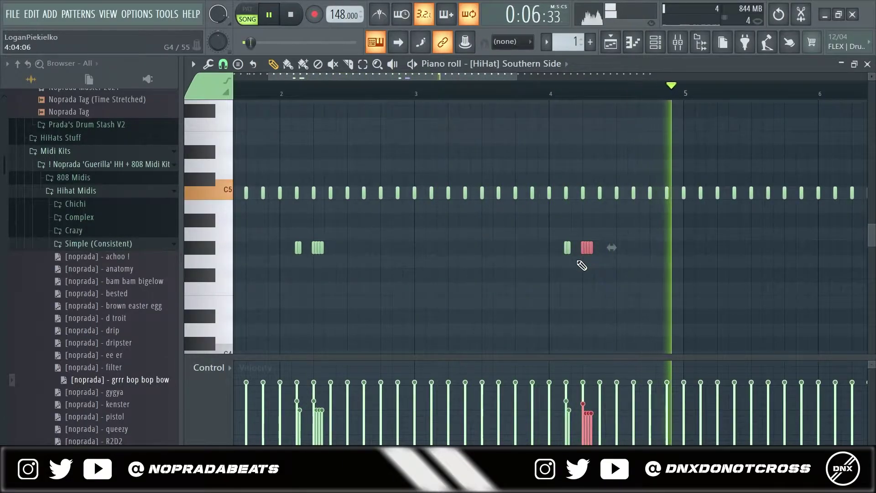
Replace the hi-hat notes in bars 5 to 8 with a copy of bars 1 to 4, and close the piano roll
{"action": "scroll", "coordinate": [685, 213], "scroll_direction": "down", "scroll_amount": 3}
{"action": "left_click_drag", "start_coordinate": [698, 194], "coordinate": [446, 201]}
{"action": "key", "text": "Delete"}
{"action": "key", "text": "ctrl+b"}
{"action": "key", "text": "shift+Right"}
{"action": "key", "text": "shift+Right"}
{"action": "key", "text": "shift+Right"}
{"action": "key", "text": "shift+Right"}
{"action": "key", "text": "shift+Right"}
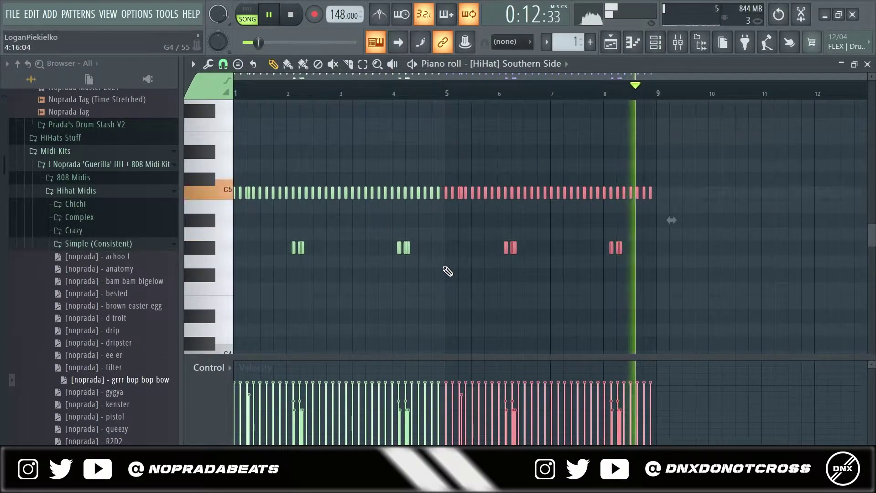
{"action": "scroll", "coordinate": [417, 272], "scroll_direction": "up", "scroll_amount": 6}
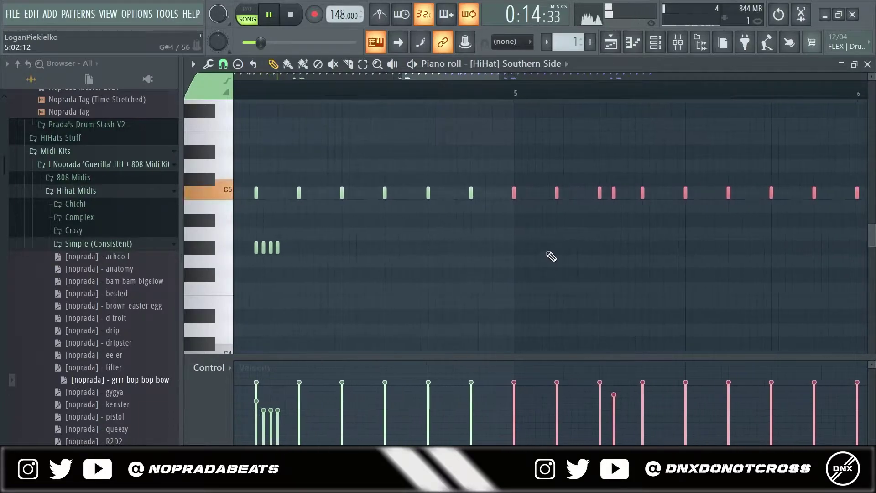
{"action": "scroll", "coordinate": [589, 237], "scroll_direction": "down", "scroll_amount": 6}
{"action": "scroll", "coordinate": [755, 146], "scroll_direction": "up", "scroll_amount": 1}
{"action": "left_click", "coordinate": [868, 64]}
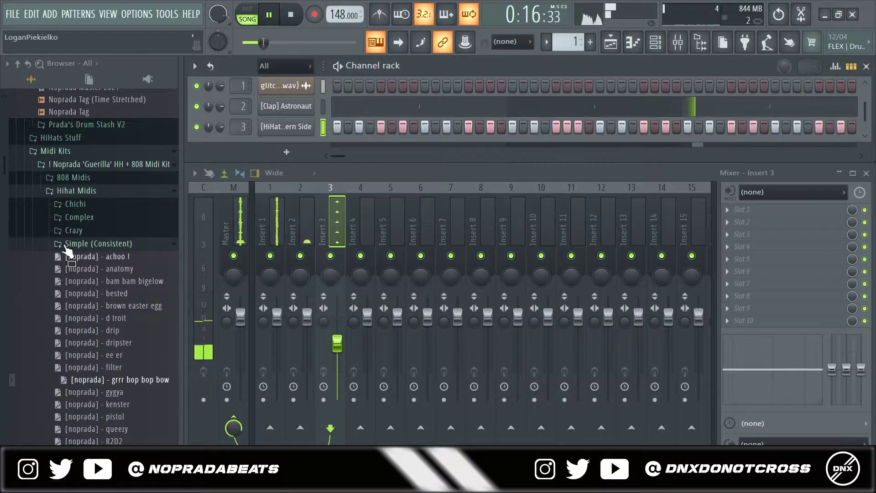
Load the [Open Hat] One sample into a new channel on mixer track 4 and raise its mixer volume slightly
{"action": "scroll", "coordinate": [84, 234], "scroll_direction": "up", "scroll_amount": 10}
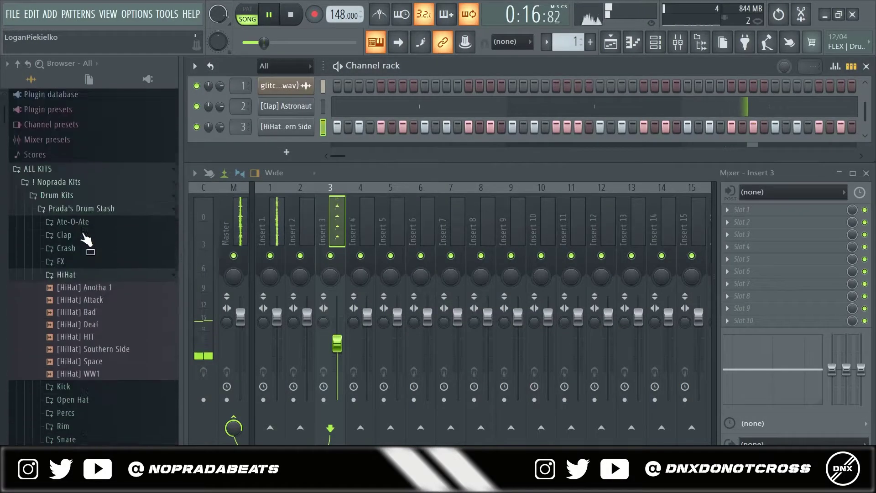
{"action": "left_click", "coordinate": [89, 280]}
{"action": "left_click", "coordinate": [93, 305]}
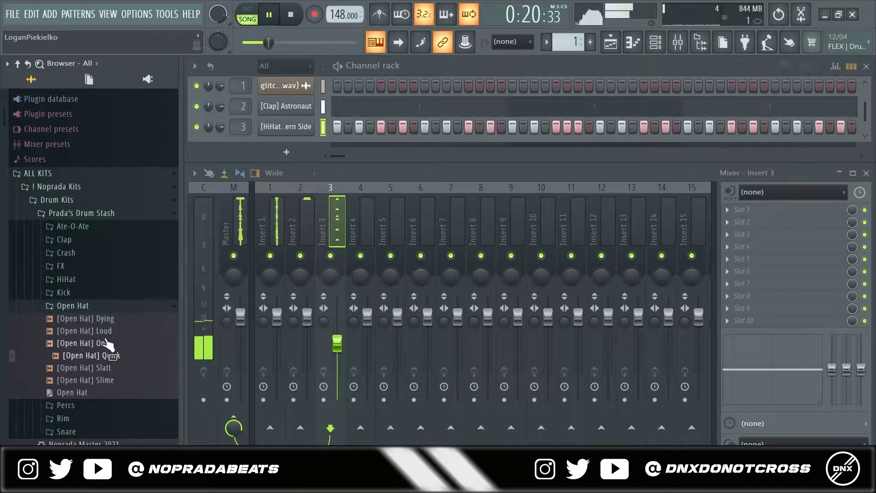
{"action": "left_click_drag", "start_coordinate": [285, 159], "coordinate": [274, 144]}
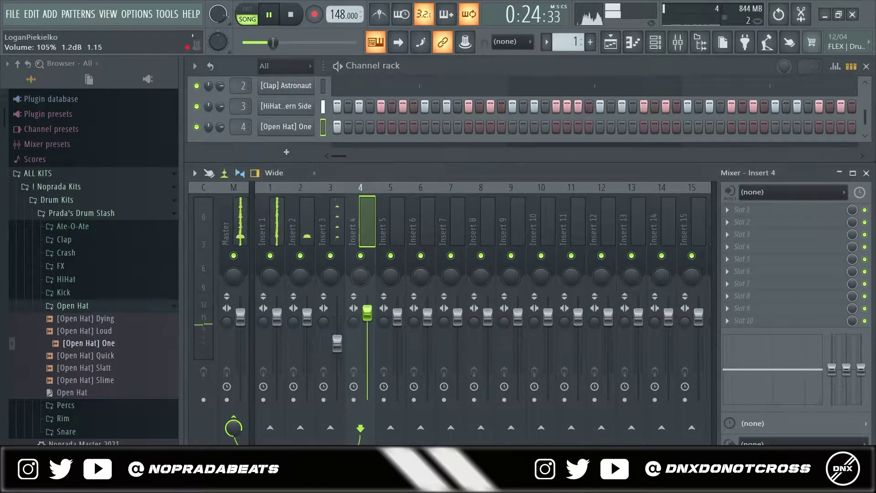
Add the [Open Hat] Loud sample as a new channel on mixer track 5 and apply the Open Hat MIDI pattern to it
{"action": "left_click_drag", "start_coordinate": [112, 329], "coordinate": [318, 214]}
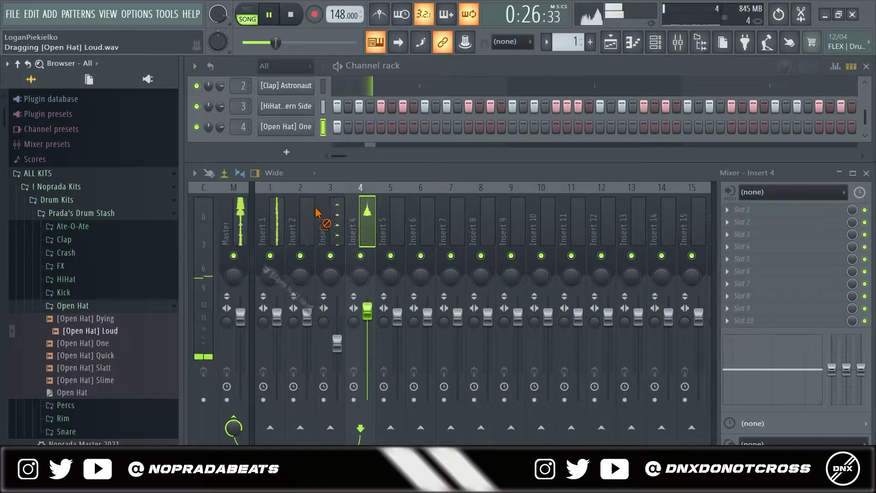
{"action": "left_click_drag", "start_coordinate": [280, 144], "coordinate": [279, 145]}
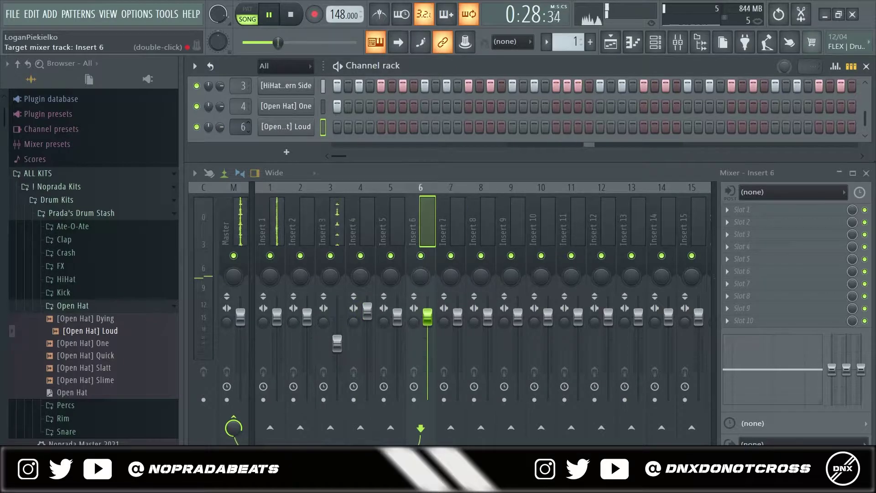
{"action": "left_click_drag", "start_coordinate": [139, 396], "coordinate": [299, 127]}
{"action": "left_click", "coordinate": [89, 308]}
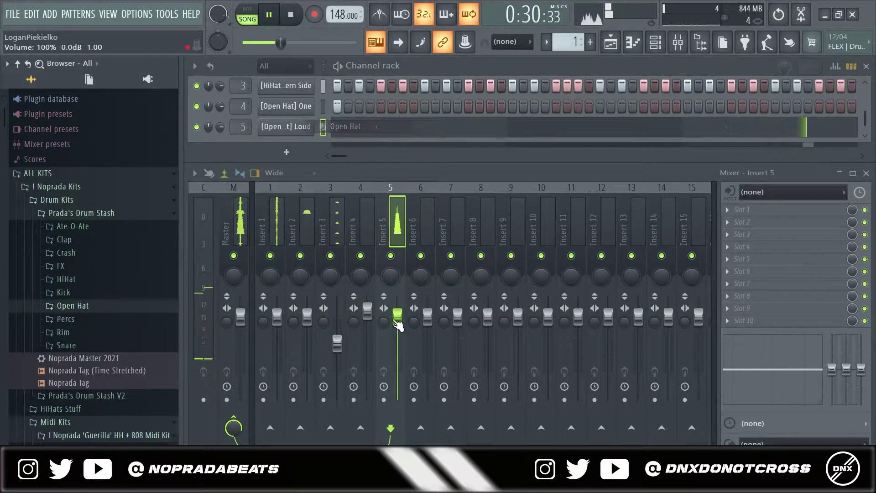
Add the [Snare] Counter sample on mixer track 6, apply the snare MIDI pattern, and lower its mixer volume
{"action": "scroll", "coordinate": [112, 314], "scroll_direction": "down", "scroll_amount": 2}
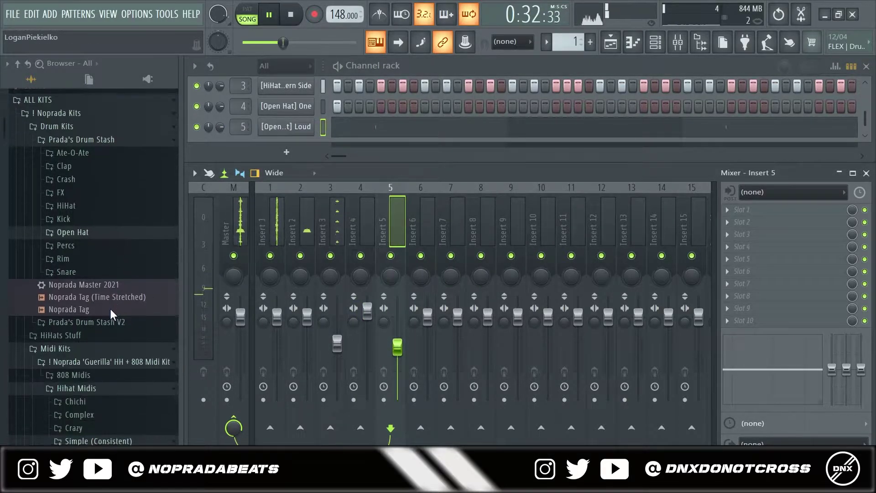
{"action": "left_click", "coordinate": [82, 275]}
{"action": "left_click_drag", "start_coordinate": [307, 184], "coordinate": [274, 137]}
{"action": "left_click_drag", "start_coordinate": [71, 414], "coordinate": [332, 128]}
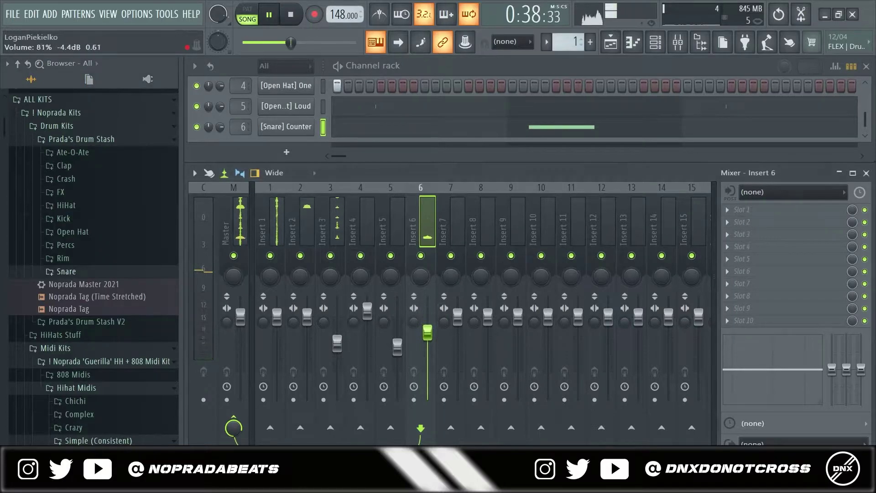
{"action": "left_click", "coordinate": [309, 316]}
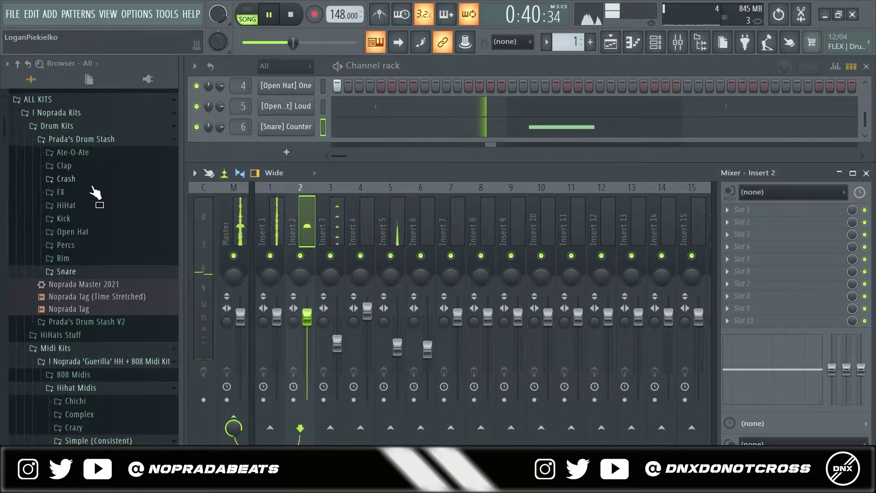
Load the [808] Prada Spinz Edit lol sample into a new channel and route it to mixer track 7
{"action": "left_click", "coordinate": [91, 153]}
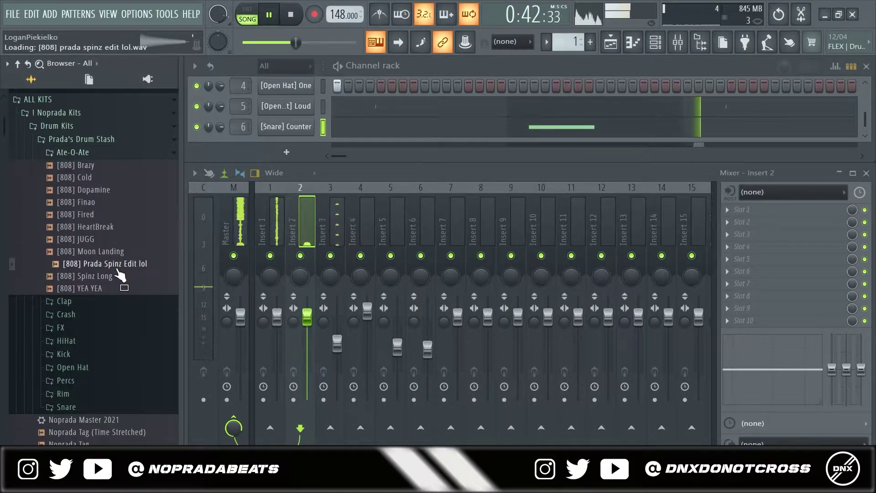
{"action": "left_click_drag", "start_coordinate": [254, 174], "coordinate": [260, 142]}
{"action": "left_click_drag", "start_coordinate": [241, 127], "coordinate": [242, 113]}
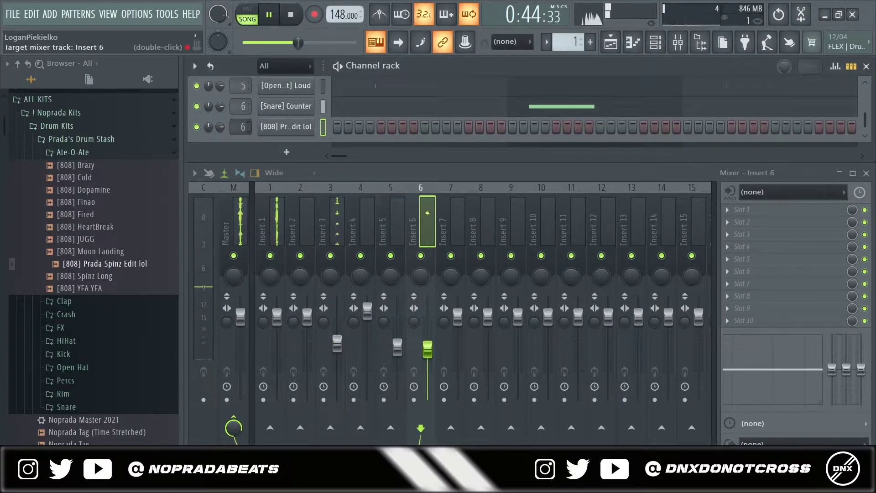
Enable the 808 channel's volume envelope with full hold and 0% sustain, and close its settings
{"action": "left_click", "coordinate": [272, 129]}
{"action": "left_click", "coordinate": [70, 93]}
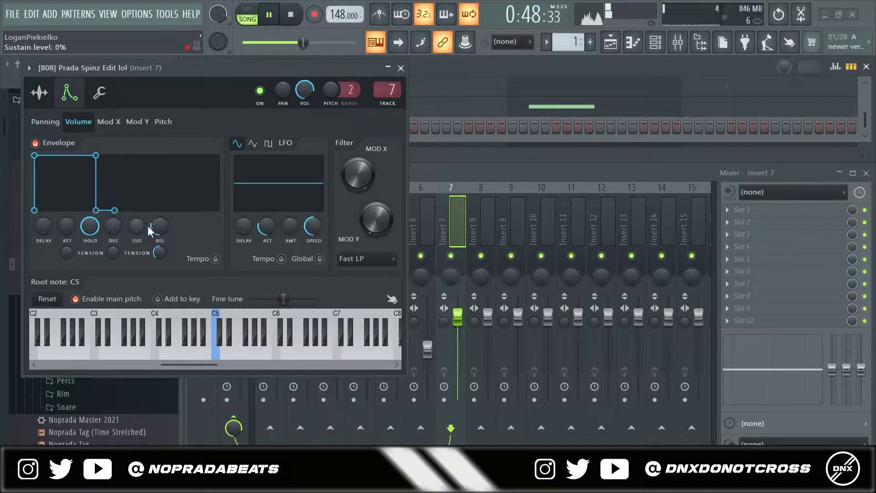
{"action": "left_click", "coordinate": [40, 93]}
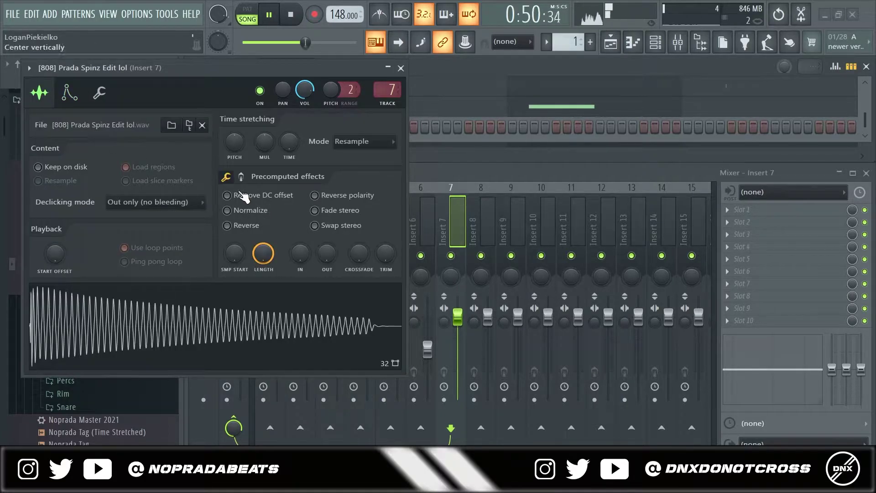
{"action": "left_click", "coordinate": [241, 177]}
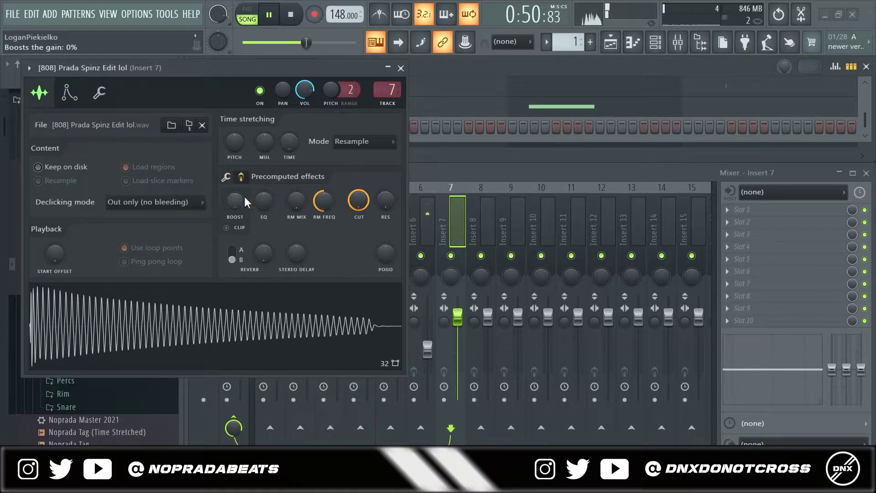
{"action": "left_click", "coordinate": [401, 68]}
Find the 808's matching pitch and place a B4 note at the start of bar 1, extending it past half the bar
{"action": "right_click", "coordinate": [290, 126]}
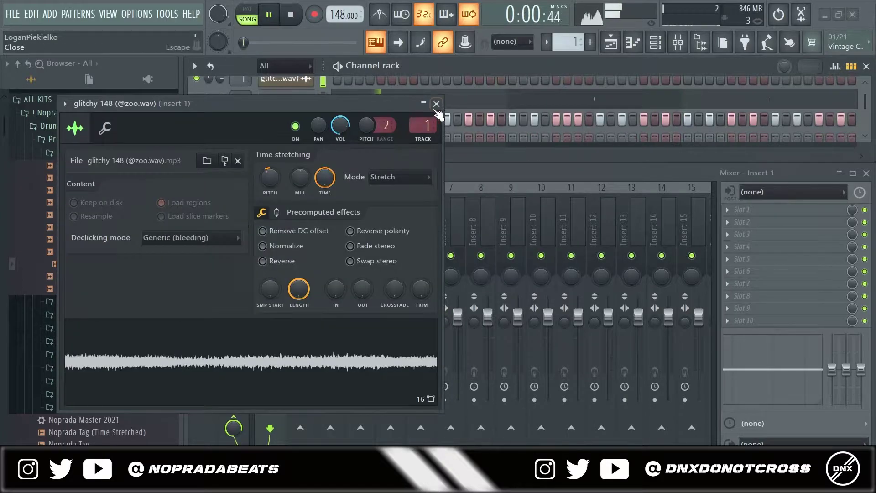
{"action": "left_click", "coordinate": [436, 104]}
{"action": "scroll", "coordinate": [355, 124], "scroll_direction": "down", "scroll_amount": 3}
{"action": "right_click", "coordinate": [307, 122]}
{"action": "left_click", "coordinate": [347, 119]}
{"action": "key", "text": "space"}
{"action": "left_click_drag", "start_coordinate": [251, 246], "coordinate": [199, 204]}
{"action": "scroll", "coordinate": [223, 261], "scroll_direction": "up", "scroll_amount": 5}
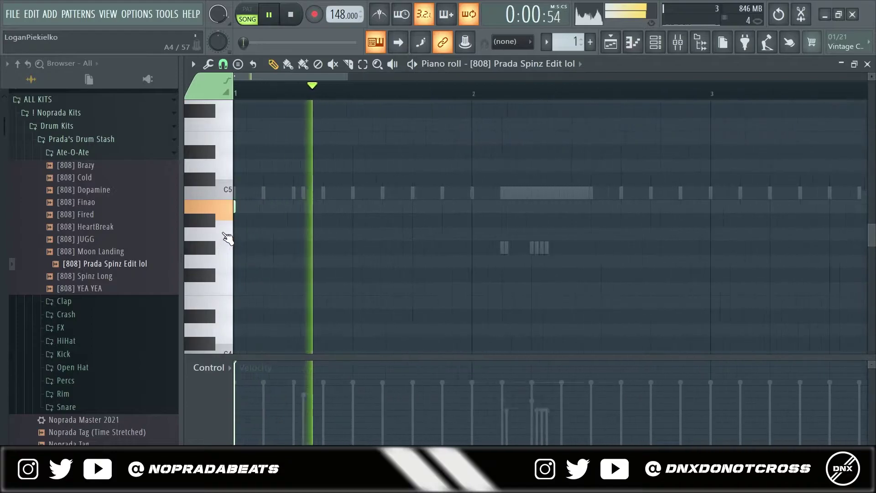
{"action": "key", "text": "space"}
{"action": "left_click_drag", "start_coordinate": [234, 206], "coordinate": [623, 210]}
Add a C5 808 note with a length of 0:09:16 at the start of bar 3
{"action": "scroll", "coordinate": [235, 192], "scroll_direction": "up", "scroll_amount": 3}
{"action": "key", "text": "space"}
{"action": "scroll", "coordinate": [612, 224], "scroll_direction": "down", "scroll_amount": 5}
{"action": "scroll", "coordinate": [594, 219], "scroll_direction": "down", "scroll_amount": 3}
{"action": "scroll", "coordinate": [495, 201], "scroll_direction": "up", "scroll_amount": 4}
{"action": "left_click", "coordinate": [487, 194]}
{"action": "scroll", "coordinate": [543, 207], "scroll_direction": "down", "scroll_amount": 3}
{"action": "key", "text": "space"}
{"action": "scroll", "coordinate": [552, 214], "scroll_direction": "up", "scroll_amount": 3}
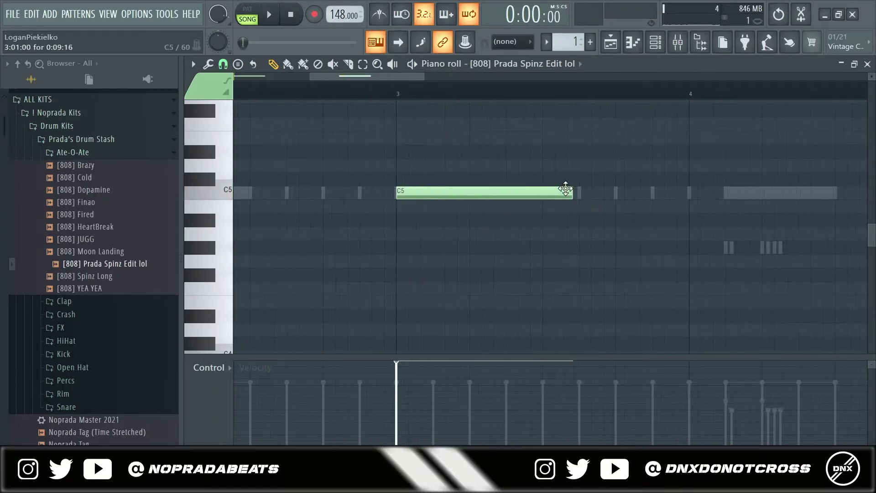
Shorten the C5 808 note at bar 3 to 0:06:00 and add a matching C5 note at 3:15
{"action": "scroll", "coordinate": [462, 239], "scroll_direction": "down", "scroll_amount": 4}
{"action": "scroll", "coordinate": [509, 205], "scroll_direction": "up", "scroll_amount": 4}
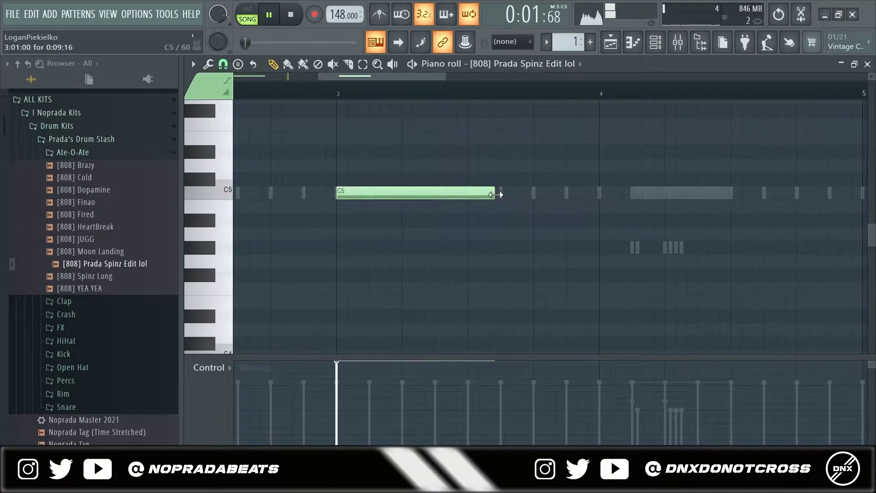
{"action": "left_click_drag", "start_coordinate": [432, 200], "coordinate": [438, 199]}
{"action": "left_click_drag", "start_coordinate": [447, 197], "coordinate": [558, 201]}
{"action": "scroll", "coordinate": [484, 204], "scroll_direction": "down", "scroll_amount": 4}
{"action": "scroll", "coordinate": [509, 204], "scroll_direction": "up", "scroll_amount": 3}
{"action": "key", "text": "space"}
{"action": "key", "text": "space"}
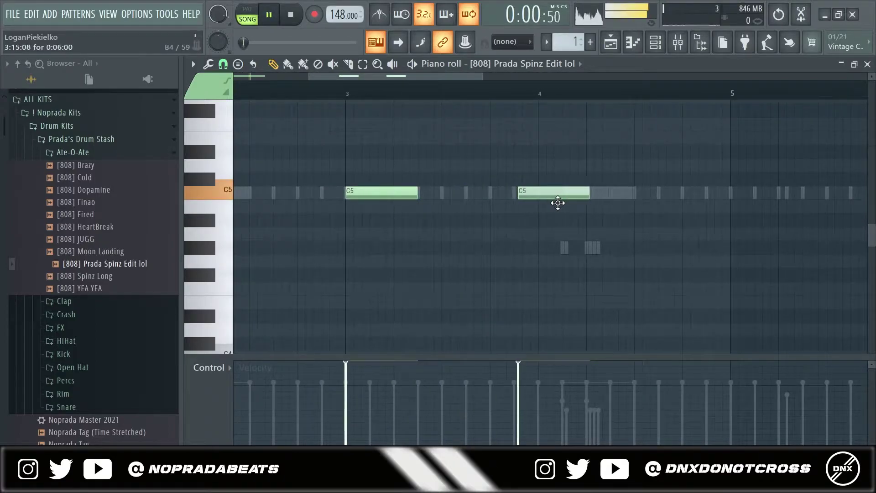
Add another C5 808 note of length 0:06:00 in bar 4, directly after the note at 3:15
{"action": "scroll", "coordinate": [527, 193], "scroll_direction": "up", "scroll_amount": 2}
{"action": "scroll", "coordinate": [525, 206], "scroll_direction": "down", "scroll_amount": 5}
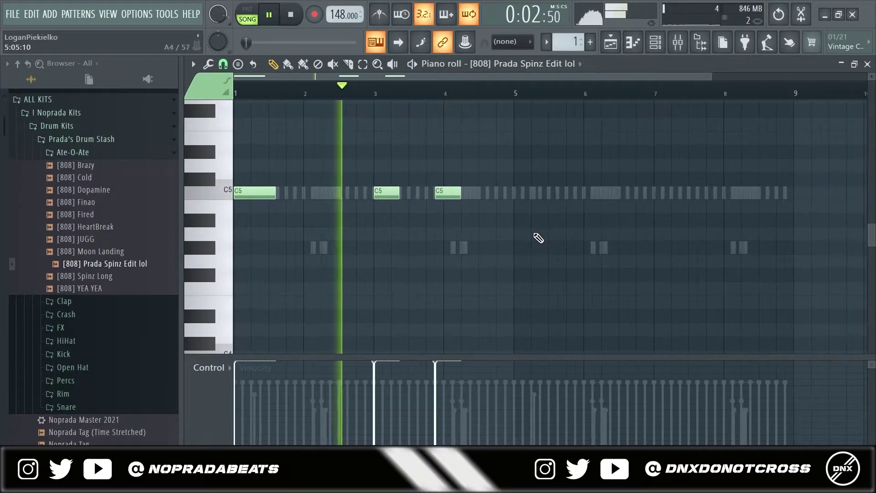
{"action": "scroll", "coordinate": [479, 219], "scroll_direction": "up", "scroll_amount": 2}
{"action": "left_click", "coordinate": [446, 194]}
{"action": "scroll", "coordinate": [498, 212], "scroll_direction": "up", "scroll_amount": 2}
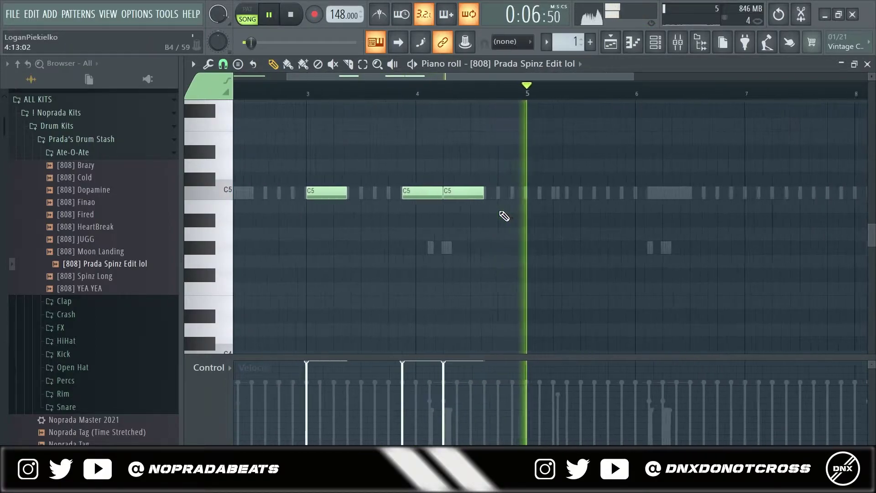
Duplicate the four-bar C5 808 pattern through bar 8 and stretch the notes so each runs into the next one
{"action": "left_click", "coordinate": [541, 196]}
{"action": "right_click", "coordinate": [577, 194]}
{"action": "scroll", "coordinate": [573, 215], "scroll_direction": "down", "scroll_amount": 4}
{"action": "key", "text": "ctrl+b"}
{"action": "left_click", "coordinate": [597, 260]}
{"action": "scroll", "coordinate": [704, 233], "scroll_direction": "up", "scroll_amount": 5}
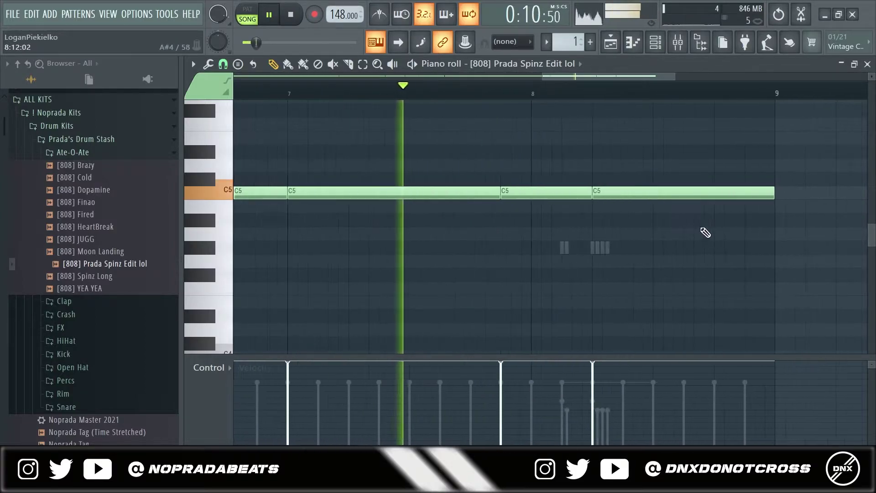
{"action": "key", "text": "space"}
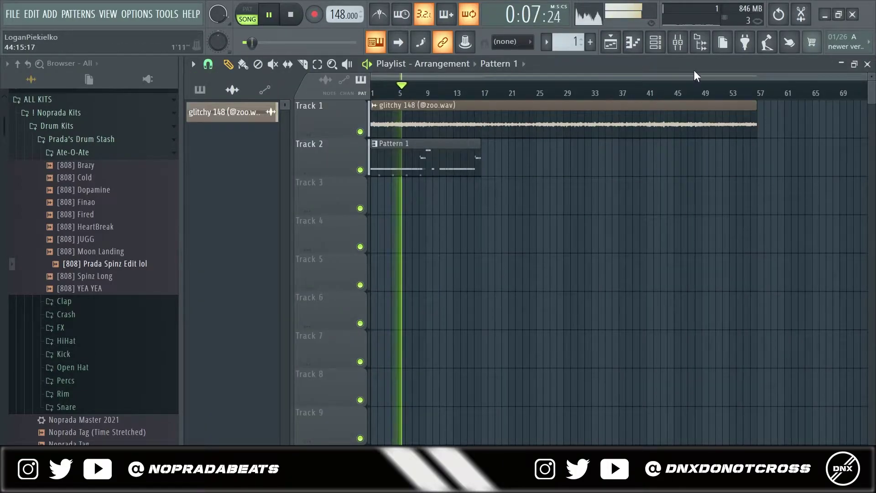
Extend the second C6 808 note in bar 9 to 9:15 and add a C5 note at 10:05
{"action": "left_click", "coordinate": [653, 50]}
{"action": "right_click", "coordinate": [267, 118]}
{"action": "left_click", "coordinate": [281, 117]}
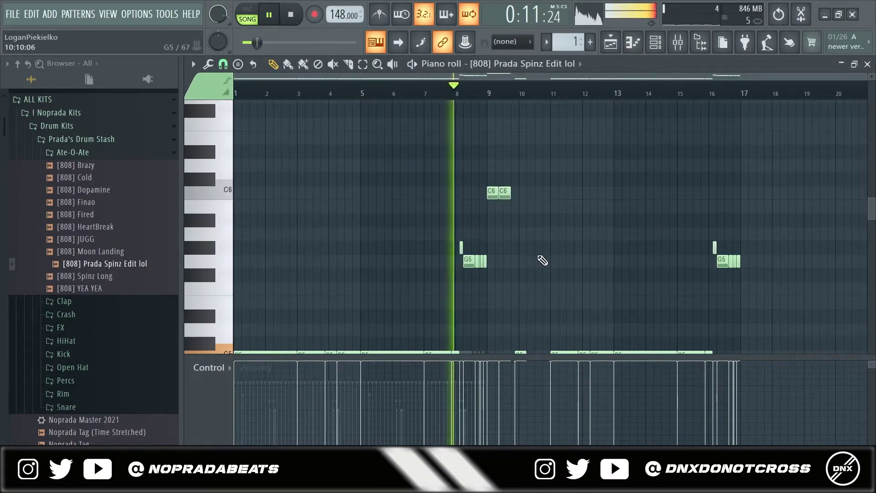
{"action": "scroll", "coordinate": [525, 254], "scroll_direction": "down", "scroll_amount": 2}
{"action": "scroll", "coordinate": [518, 252], "scroll_direction": "up", "scroll_amount": 6}
{"action": "left_click_drag", "start_coordinate": [473, 115], "coordinate": [505, 122]}
{"action": "key", "text": "space"}
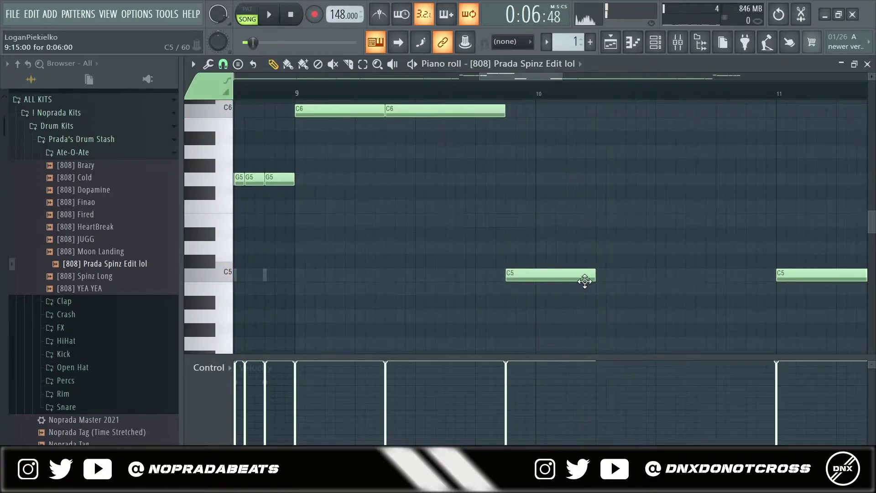
{"action": "left_click", "coordinate": [598, 276]}
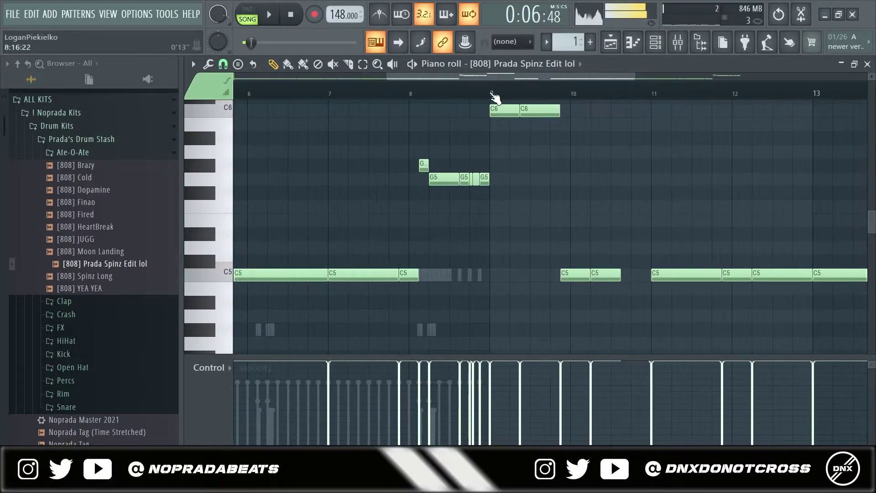
Play from bar 9, and copy the roll of short 808 notes onto C5 in the gap just before bar 11
{"action": "left_click", "coordinate": [493, 94]}
{"action": "key", "text": "space"}
{"action": "scroll", "coordinate": [601, 302], "scroll_direction": "up", "scroll_amount": 3}
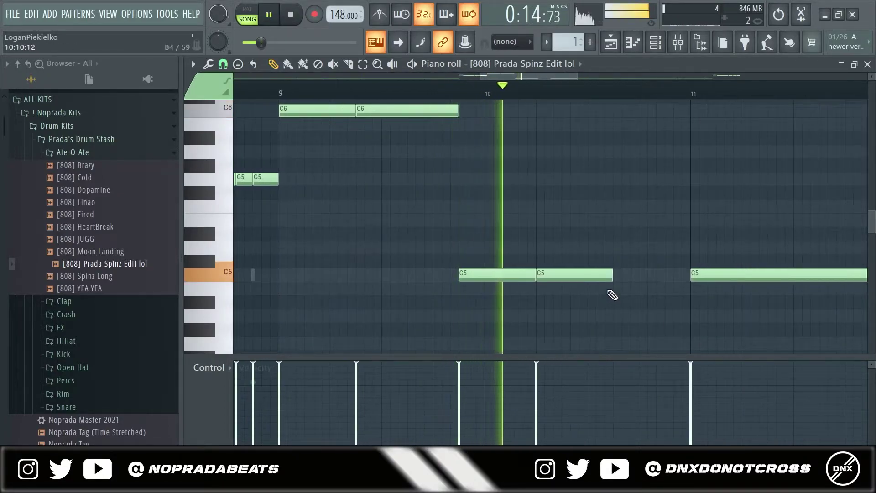
{"action": "key", "text": "space"}
{"action": "scroll", "coordinate": [618, 285], "scroll_direction": "down", "scroll_amount": 4}
{"action": "left_click_drag", "start_coordinate": [522, 159], "coordinate": [609, 286]}
{"action": "key", "text": "space"}
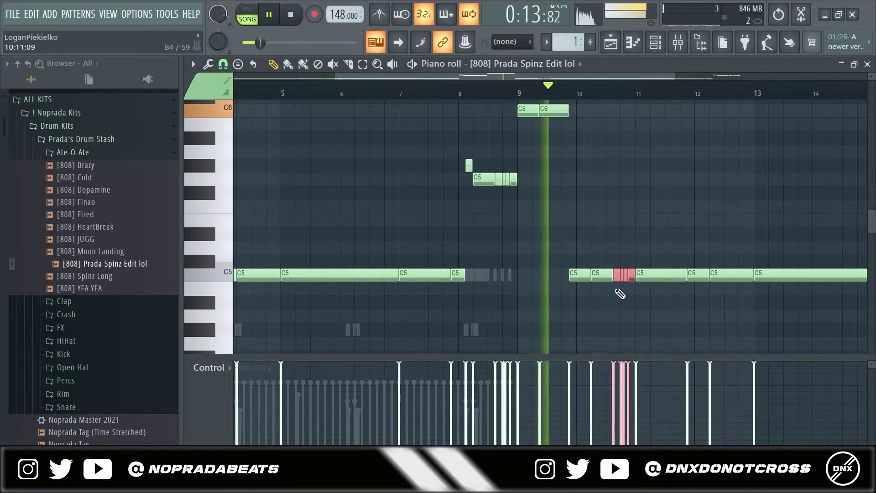
{"action": "scroll", "coordinate": [622, 298], "scroll_direction": "down", "scroll_amount": 2}
{"action": "left_click", "coordinate": [628, 253], "text": "ctrl"}
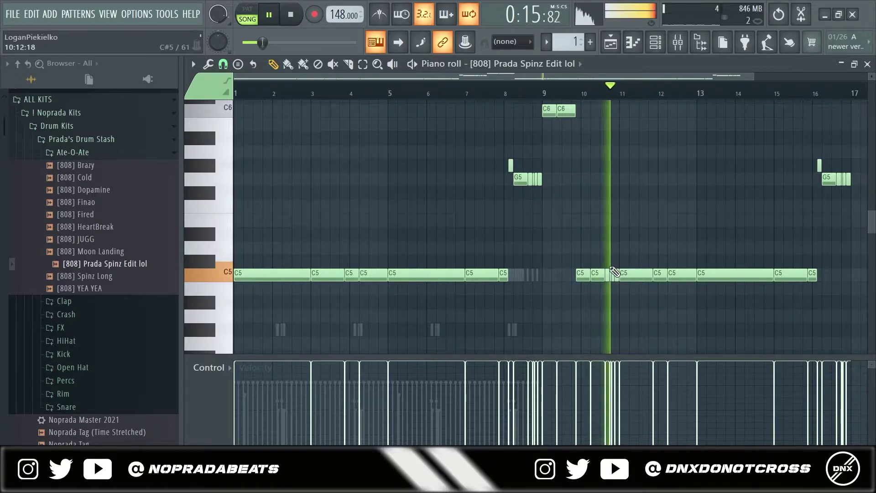
Close the piano roll and split Pattern 1 by channel in the playlist
{"action": "scroll", "coordinate": [615, 262], "scroll_direction": "down", "scroll_amount": 1}
{"action": "left_click", "coordinate": [868, 64]}
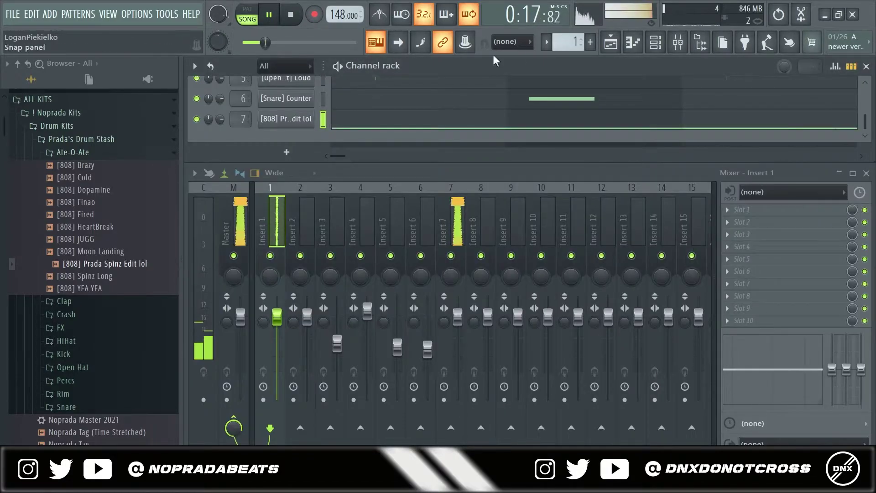
{"action": "left_click", "coordinate": [603, 43]}
{"action": "left_click", "coordinate": [200, 90]}
{"action": "right_click", "coordinate": [212, 106]}
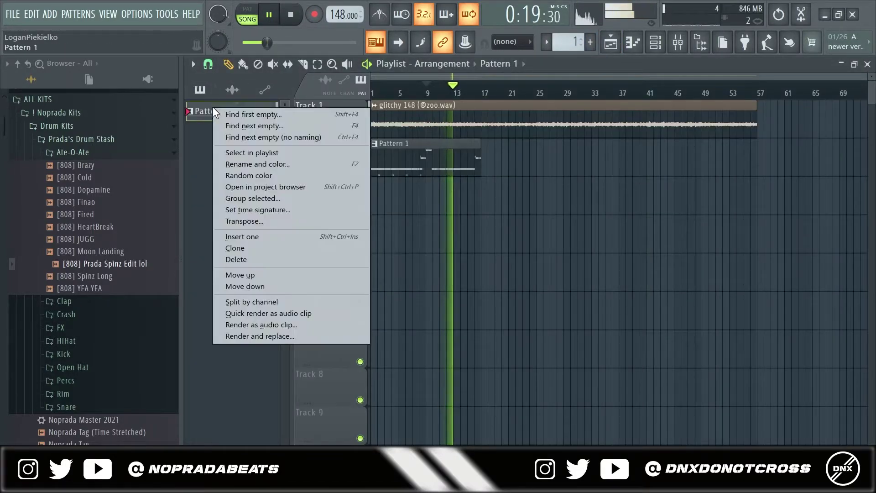
{"action": "left_click", "coordinate": [269, 302]}
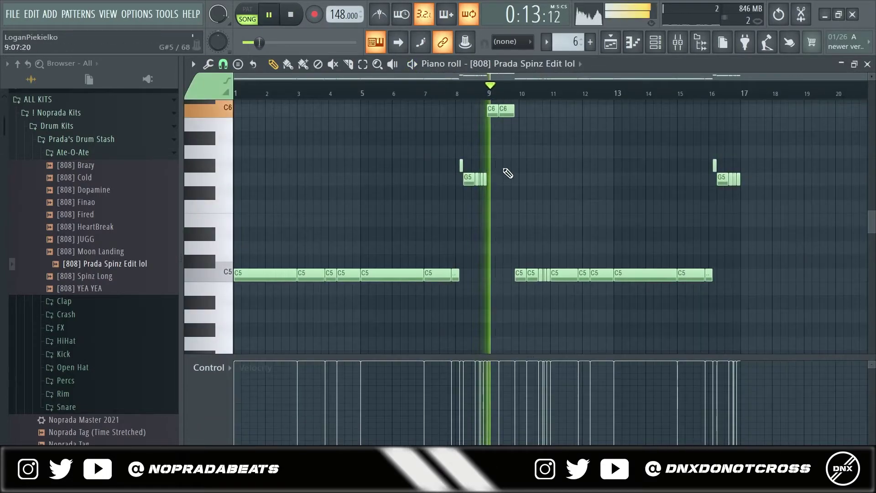
Move the C5 808 note at 10:05 up to C6 at 9:15, audition it, and delete it
{"action": "scroll", "coordinate": [511, 268], "scroll_direction": "up", "scroll_amount": 5}
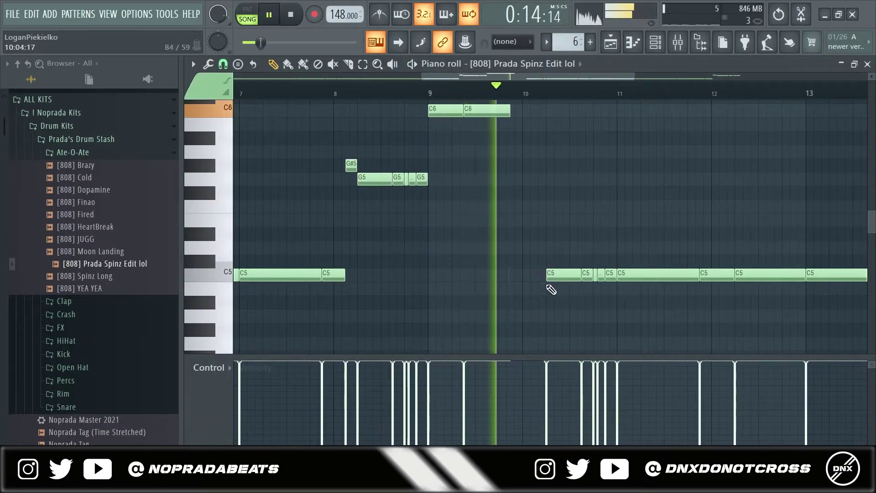
{"action": "key", "text": "space"}
{"action": "scroll", "coordinate": [548, 274], "scroll_direction": "up", "scroll_amount": 2}
{"action": "scroll", "coordinate": [551, 275], "scroll_direction": "up", "scroll_amount": 2}
{"action": "key", "text": "space"}
{"action": "left_click_drag", "start_coordinate": [551, 275], "coordinate": [509, 112]}
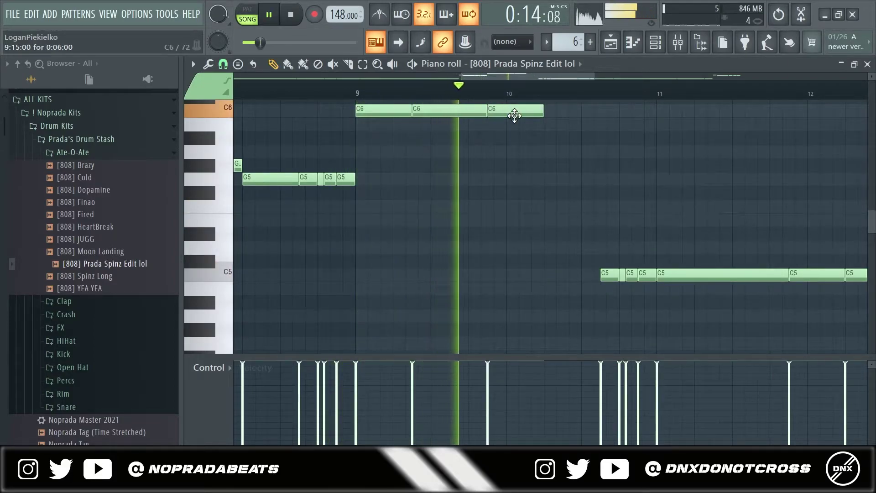
{"action": "key", "text": "space"}
{"action": "right_click", "coordinate": [517, 117]}
{"action": "key", "text": "space"}
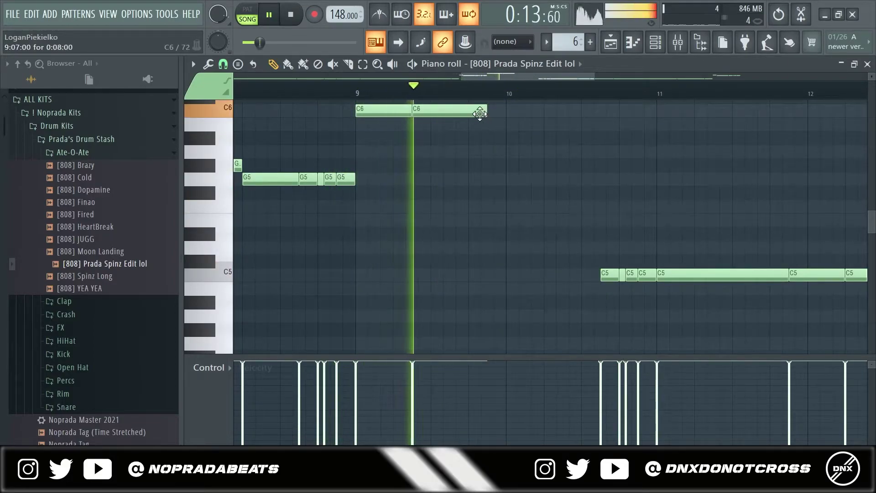
Add a C6 808 note at 10:05 and raise the short C5 roll before bar 11 to C6
{"action": "left_click", "coordinate": [549, 111]}
{"action": "key", "text": "space"}
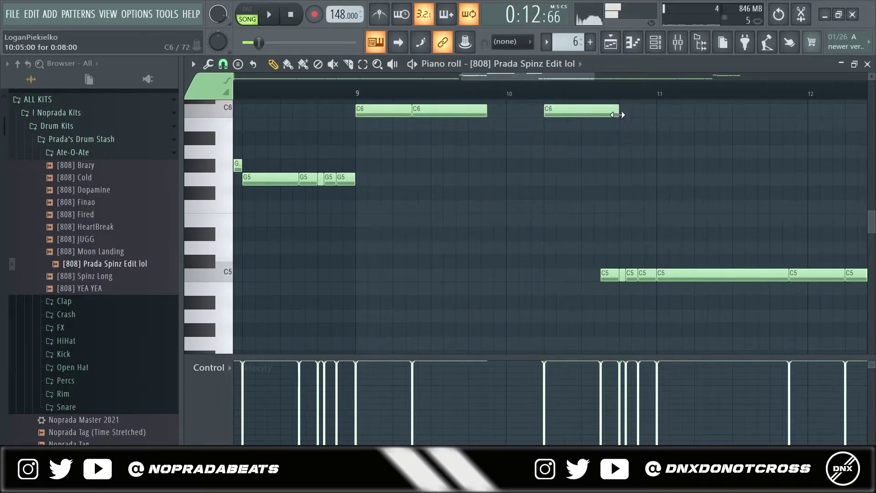
{"action": "scroll", "coordinate": [639, 196], "scroll_direction": "up", "scroll_amount": 4}
{"action": "left_click_drag", "start_coordinate": [678, 260], "coordinate": [567, 104]}
{"action": "left_click", "coordinate": [588, 170]}
{"action": "scroll", "coordinate": [577, 137], "scroll_direction": "up", "scroll_amount": 2}
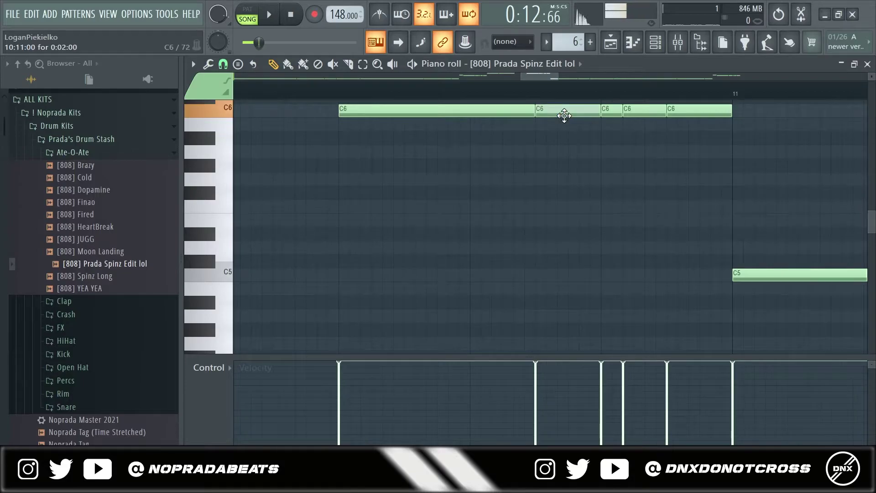
Repitch the roll before bar 11 to one G#5 and three G5 notes, and extend bar 9's second C6 note to 10:05
{"action": "left_click", "coordinate": [535, 166]}
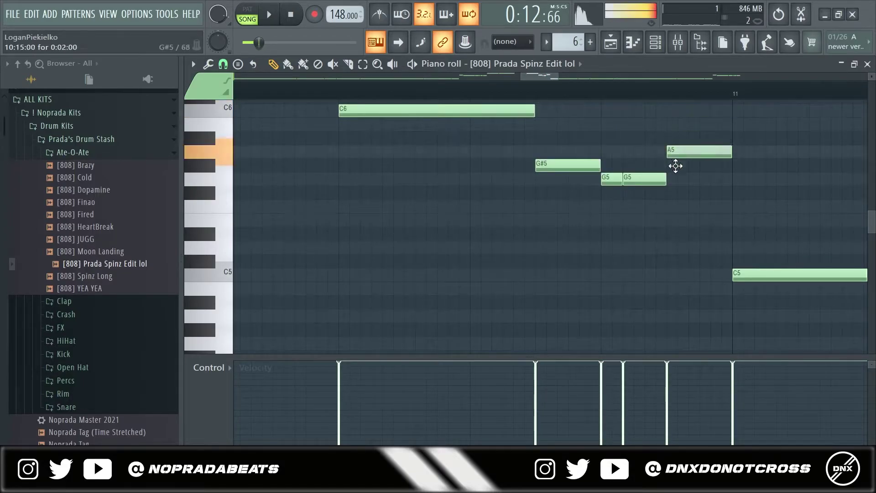
{"action": "scroll", "coordinate": [649, 210], "scroll_direction": "down", "scroll_amount": 3}
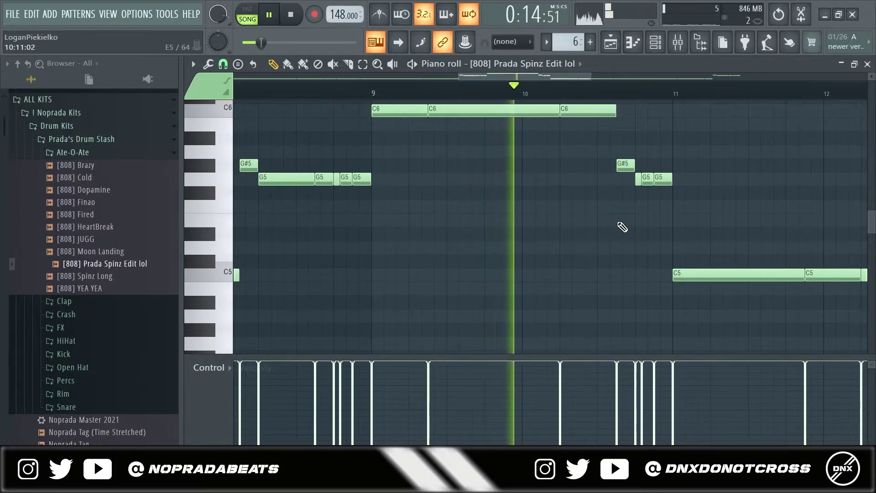
{"action": "scroll", "coordinate": [622, 232], "scroll_direction": "down", "scroll_amount": 4}
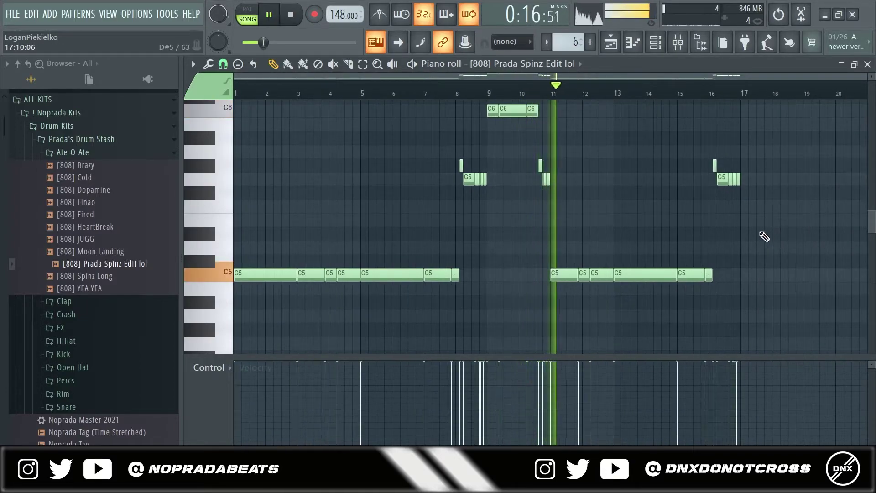
{"action": "left_click", "coordinate": [445, 93]}
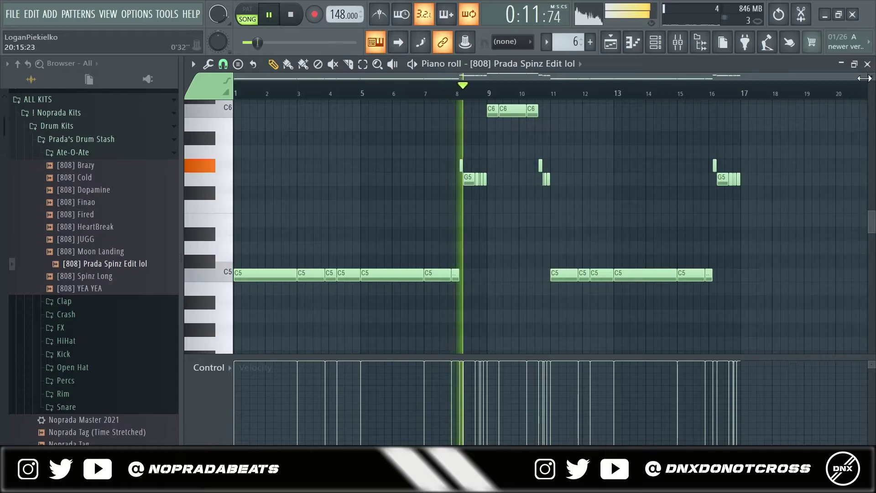
Close the piano roll, show the mixer, and load the Noprada Master 2021 preset onto the Master track
{"action": "left_click", "coordinate": [868, 64]}
{"action": "right_click", "coordinate": [711, 394]}
{"action": "left_click", "coordinate": [678, 42]}
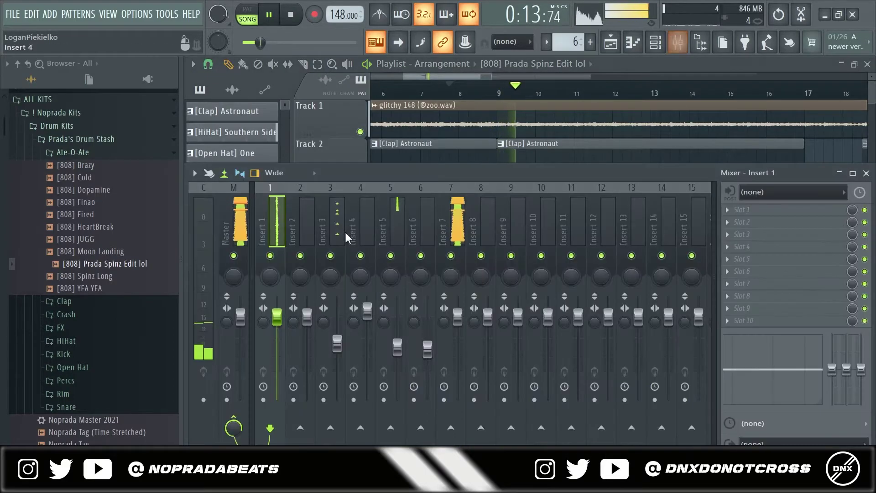
{"action": "scroll", "coordinate": [151, 267], "scroll_direction": "down", "scroll_amount": 2}
{"action": "left_click_drag", "start_coordinate": [123, 346], "coordinate": [233, 228]}
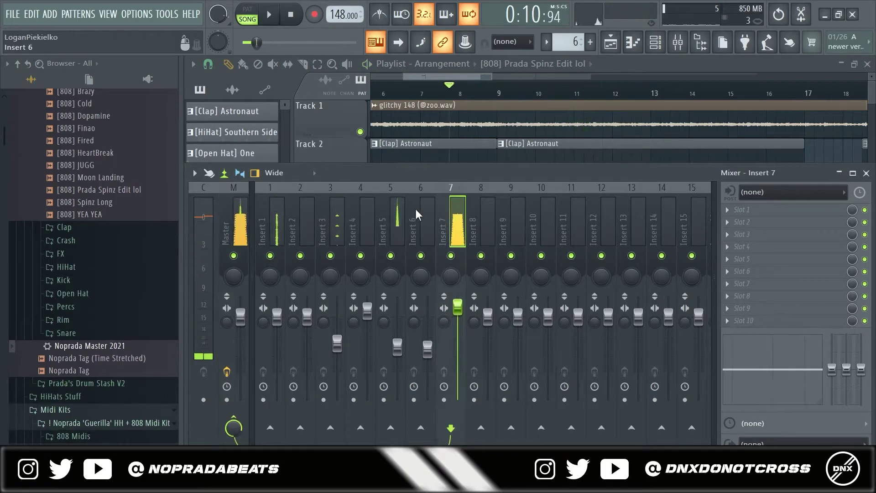
Open the Master track's Fruity soft clipper, lower its threshold, and set the post gain to 82%
{"action": "key", "text": "F7"}
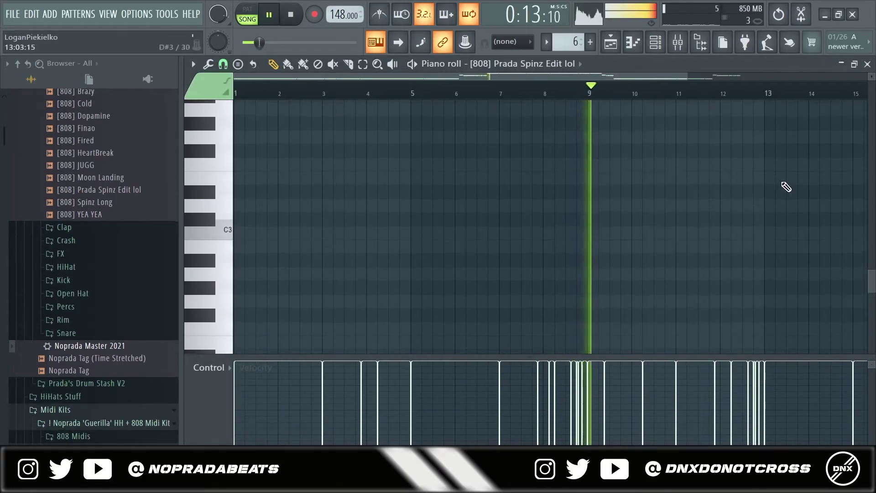
{"action": "key", "text": "F7"}
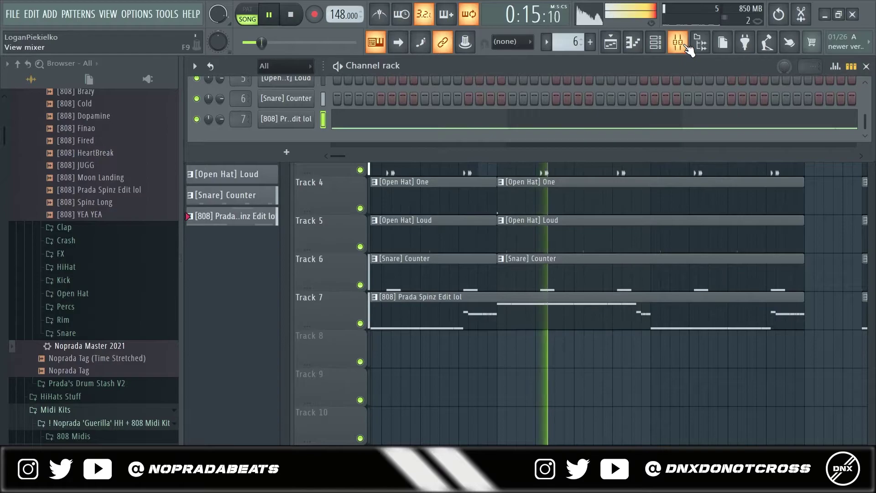
{"action": "key", "text": "F9"}
{"action": "left_click", "coordinate": [770, 324]}
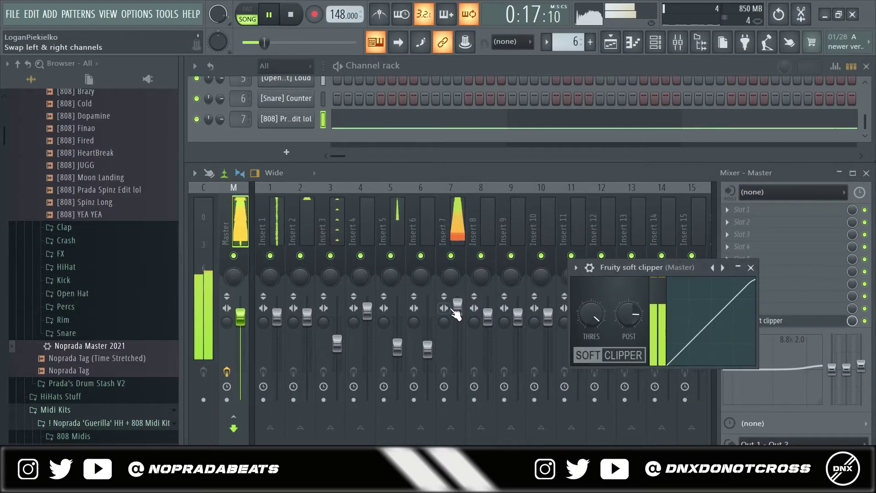
{"action": "left_click_drag", "start_coordinate": [592, 315], "coordinate": [592, 327]}
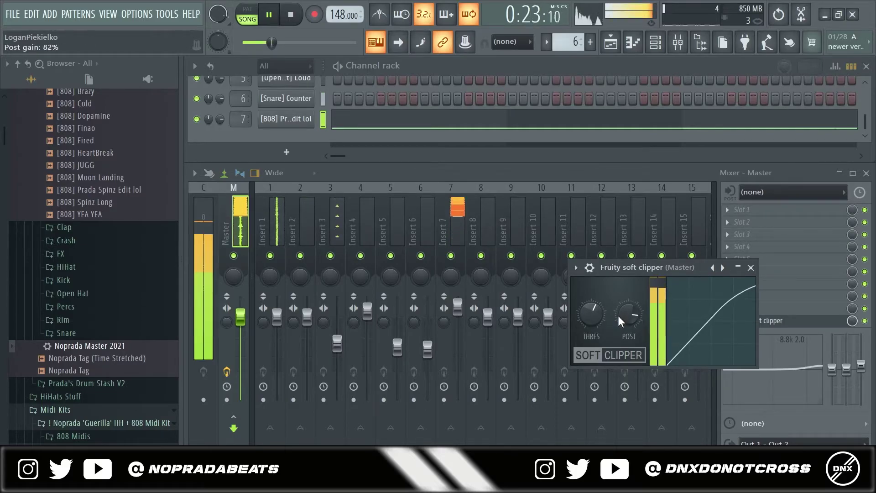
Set mixer track 7's volume to 104% and raise the Master's 8.8k high EQ band to 5.3 dB
{"action": "left_click_drag", "start_coordinate": [457, 306], "coordinate": [457, 313]}
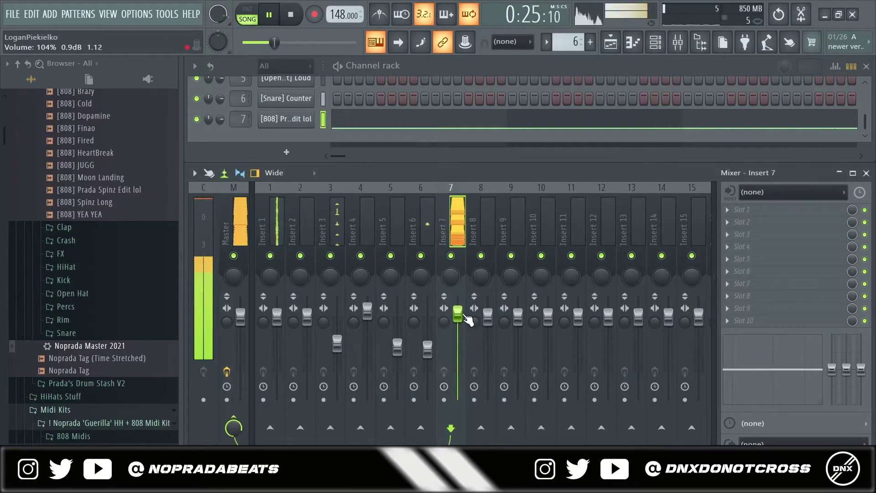
{"action": "left_click", "coordinate": [239, 226]}
{"action": "left_click_drag", "start_coordinate": [862, 369], "coordinate": [865, 368]}
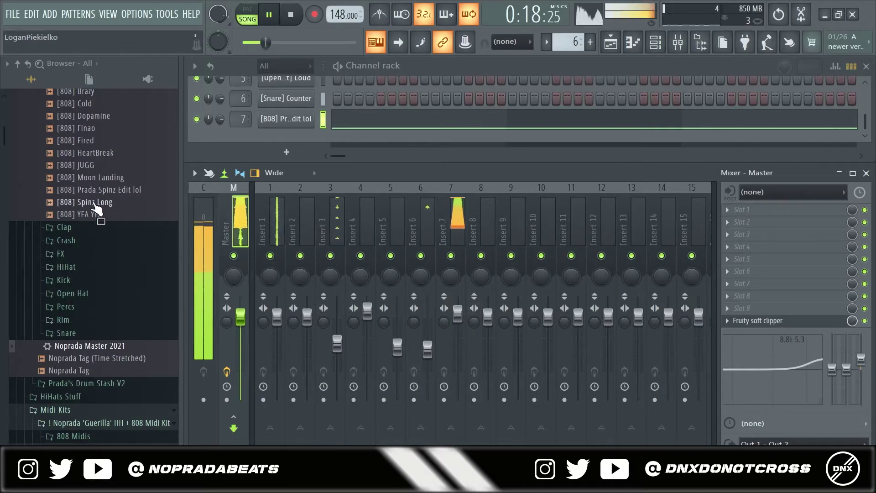
Place the Noprada Tag (Time Stretched) sample at the start of playlist Track 7 and close its settings
{"action": "scroll", "coordinate": [114, 209], "scroll_direction": "up", "scroll_amount": 3}
{"action": "left_click", "coordinate": [477, 221]}
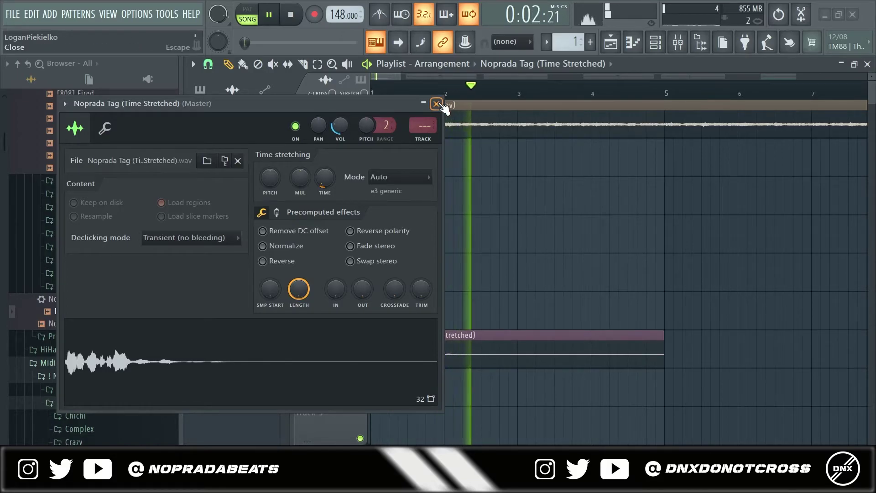
{"action": "left_click", "coordinate": [437, 104]}
Slightly lower the Master track's high EQ band in the mixer and return to the full playlist arrangement
{"action": "scroll", "coordinate": [329, 174], "scroll_direction": "up", "scroll_amount": 2}
{"action": "scroll", "coordinate": [331, 202], "scroll_direction": "down", "scroll_amount": 6}
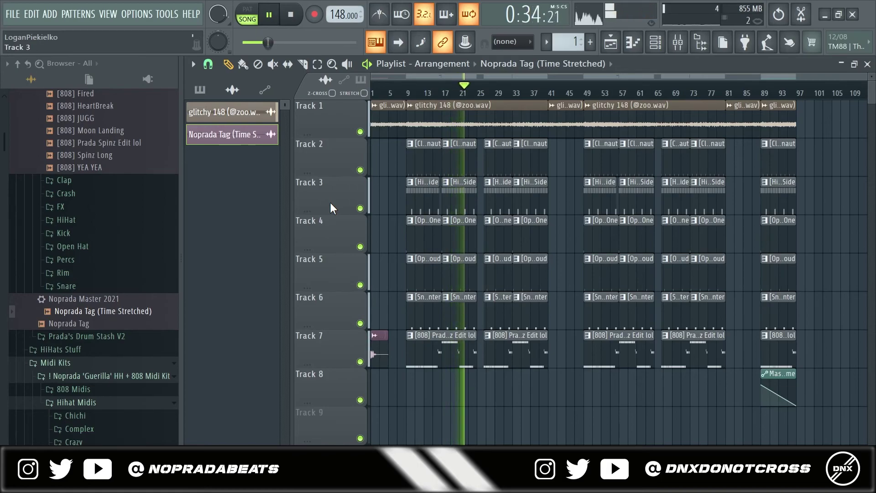
{"action": "left_click", "coordinate": [678, 42]}
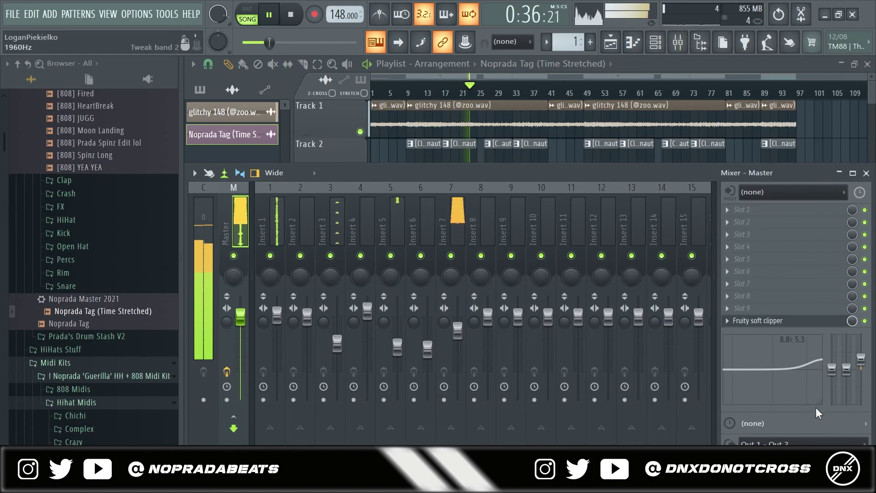
{"action": "left_click_drag", "start_coordinate": [861, 359], "coordinate": [861, 364]}
{"action": "right_click", "coordinate": [815, 157]}
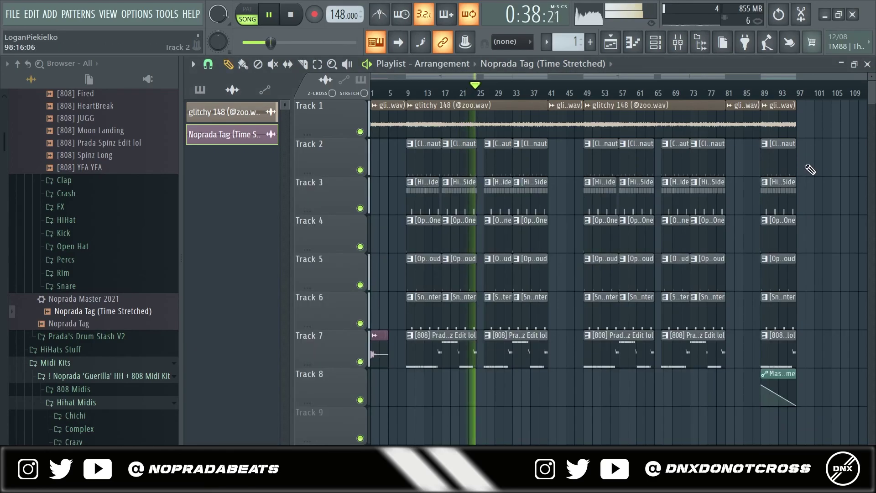